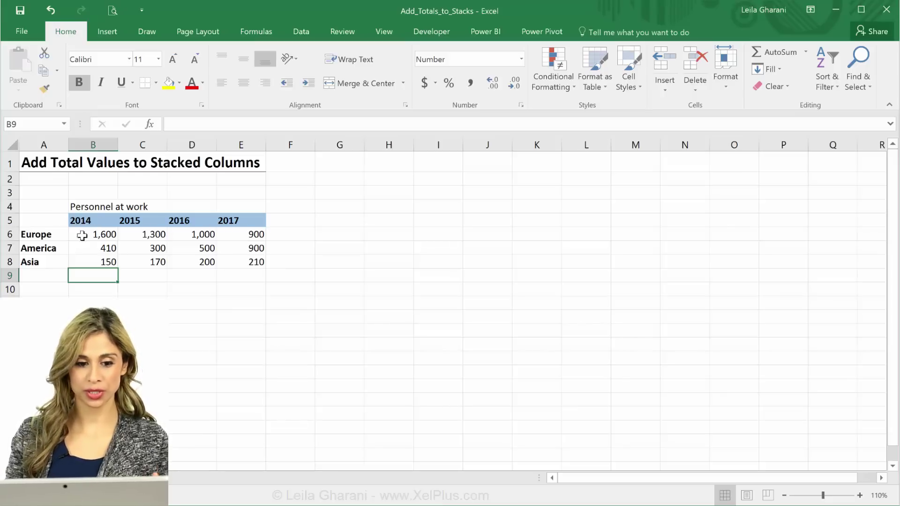
Select A5:E8, covering the 2014–2017 year headers and the Europe, America and Asia rows.
{"action": "left_click", "coordinate": [50, 221]}
{"action": "left_click_drag", "start_coordinate": [149, 236], "coordinate": [264, 267]}
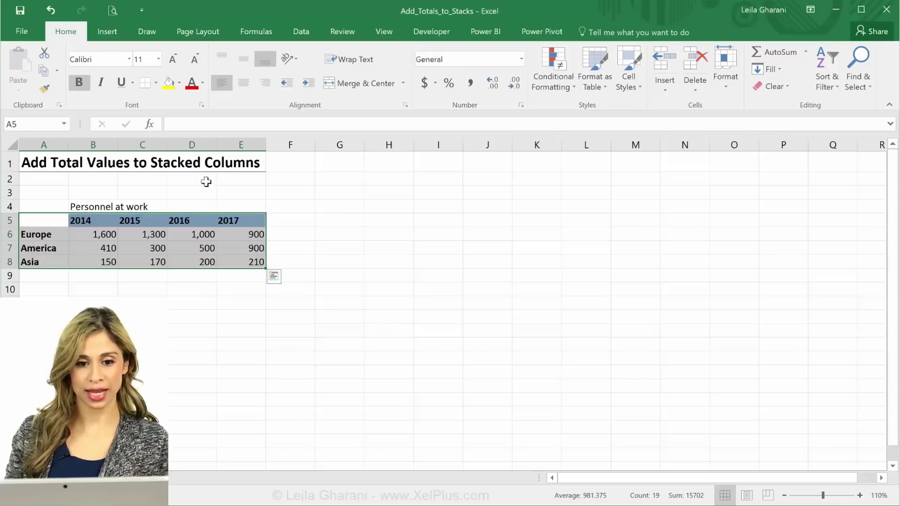
Insert a 2-D stacked column chart and move it to the right of the table.
{"action": "left_click", "coordinate": [107, 32]}
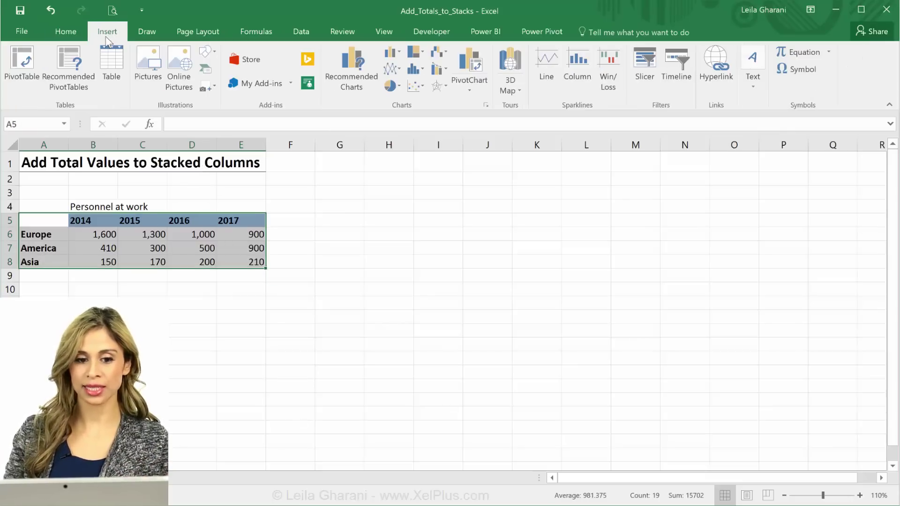
{"action": "left_click", "coordinate": [397, 54]}
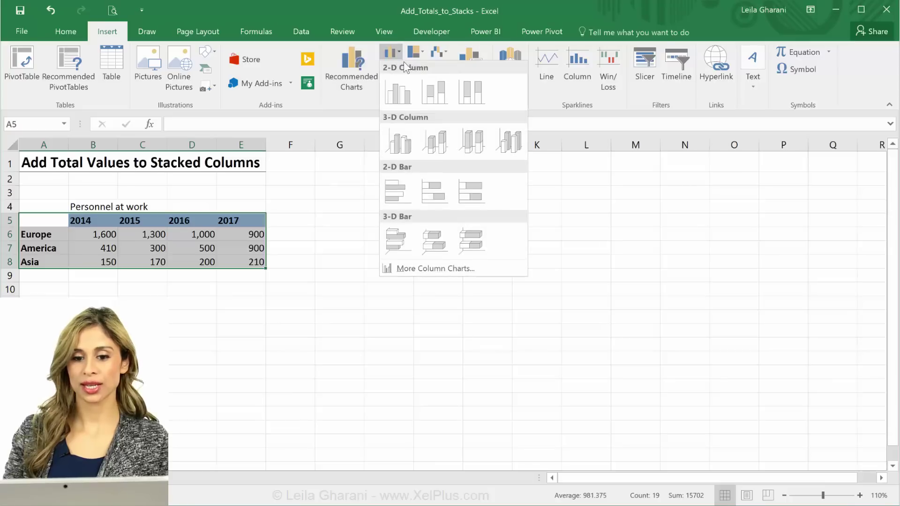
{"action": "left_click", "coordinate": [426, 87]}
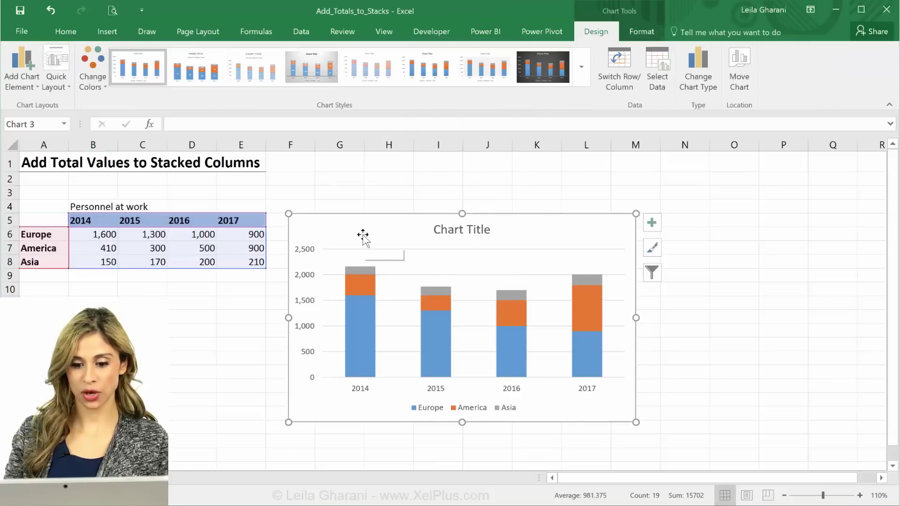
{"action": "left_click_drag", "start_coordinate": [364, 237], "coordinate": [466, 201]}
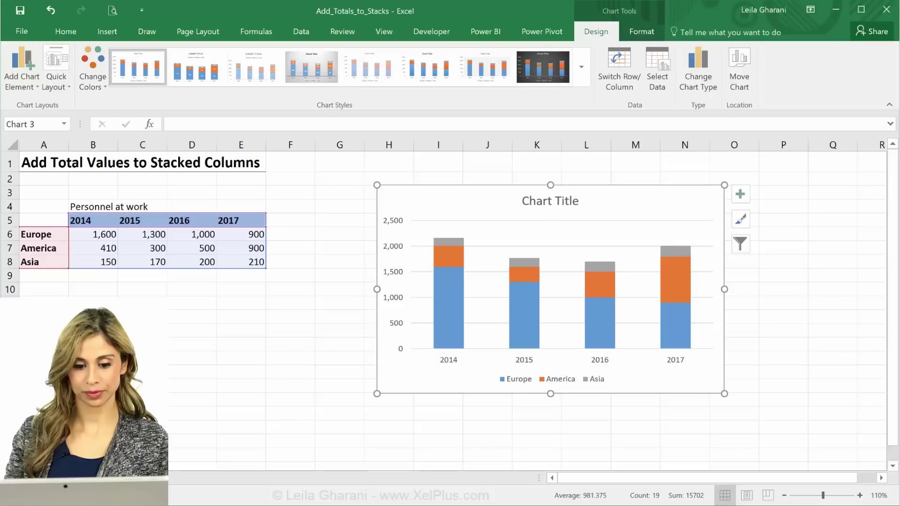
Link the chart title to cell B4 ('Personnel at work') and delete the gridlines.
{"action": "left_click", "coordinate": [532, 201]}
{"action": "left_click", "coordinate": [297, 124]}
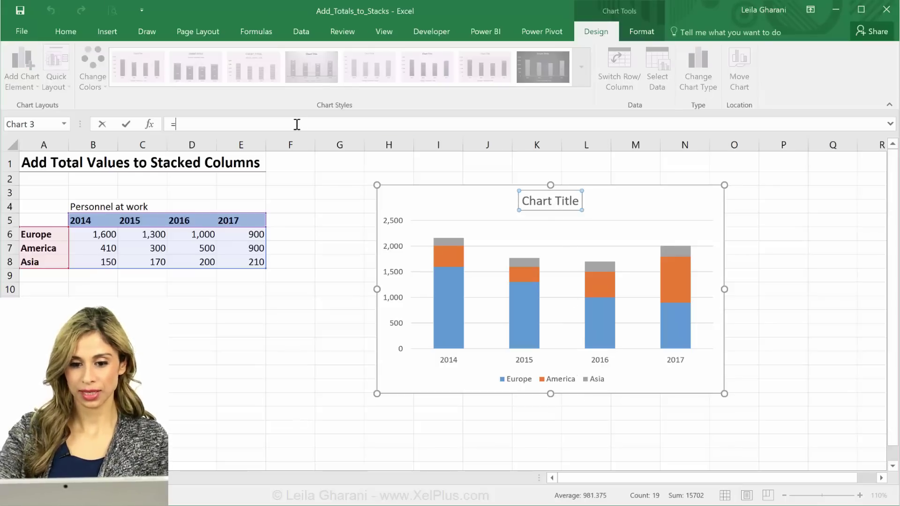
{"action": "type", "text": "="}
{"action": "left_click", "coordinate": [74, 206]}
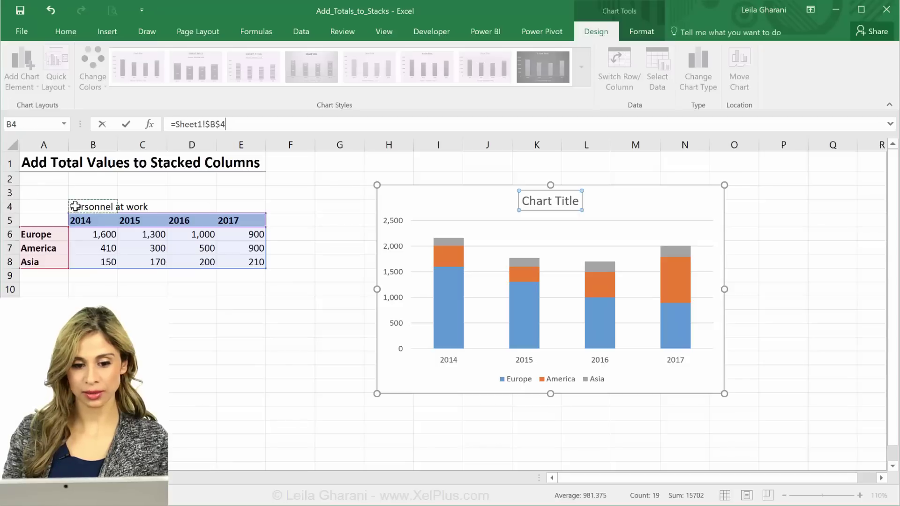
{"action": "key", "text": "Return"}
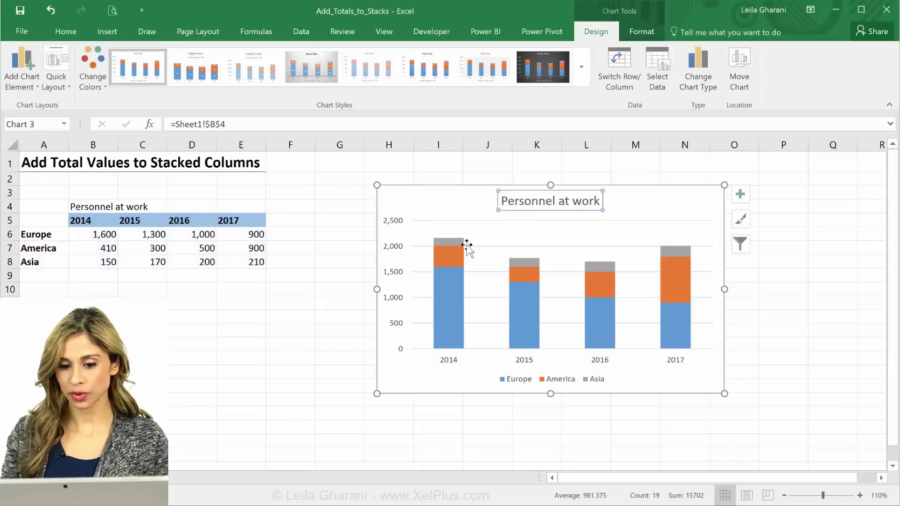
{"action": "left_click", "coordinate": [473, 247]}
{"action": "key", "text": "Delete"}
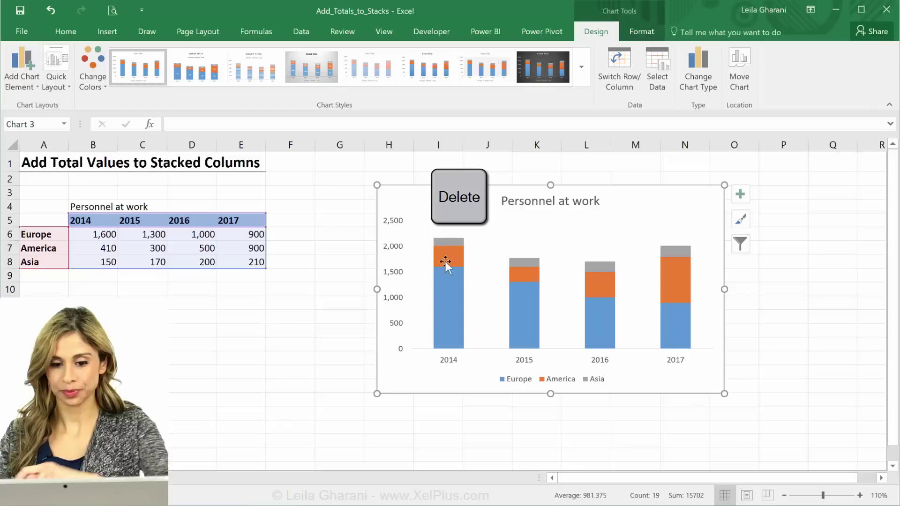
Position the legend at the top of the chart and stretch the plot area taller.
{"action": "left_click", "coordinate": [518, 384]}
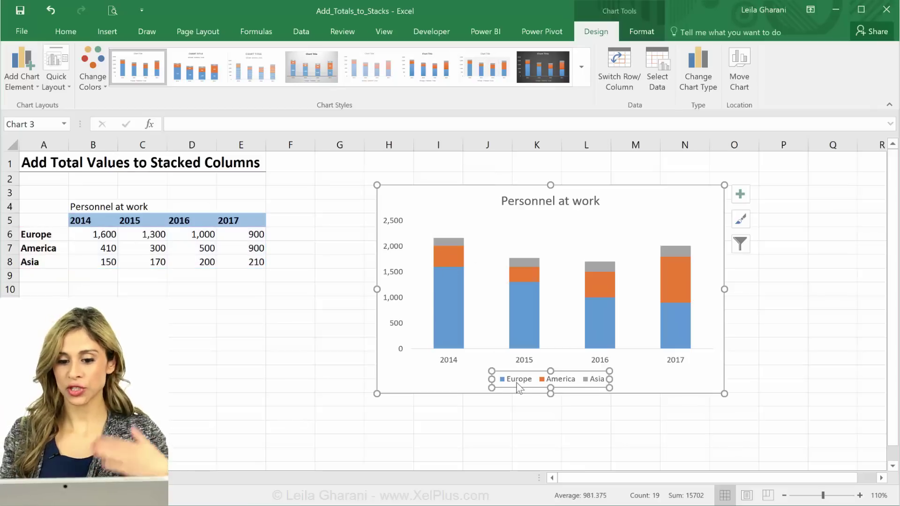
{"action": "right_click", "coordinate": [517, 384]}
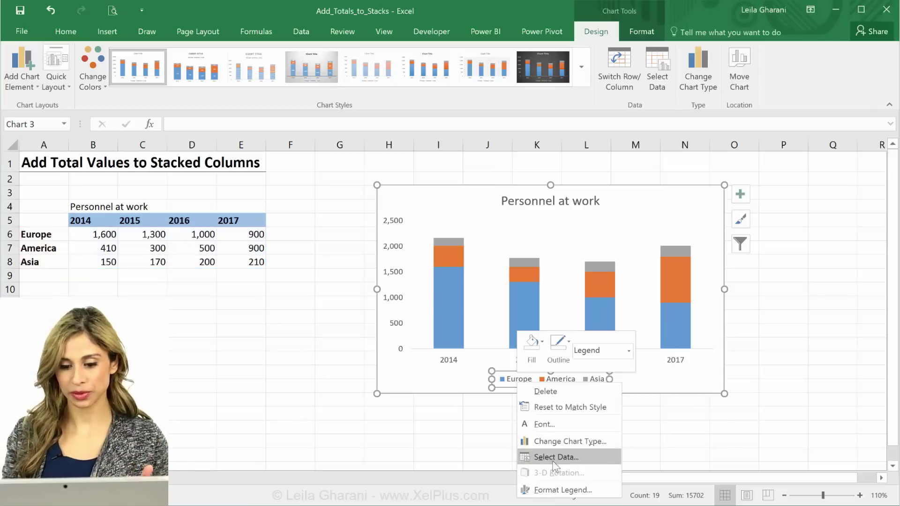
{"action": "left_click", "coordinate": [558, 490]}
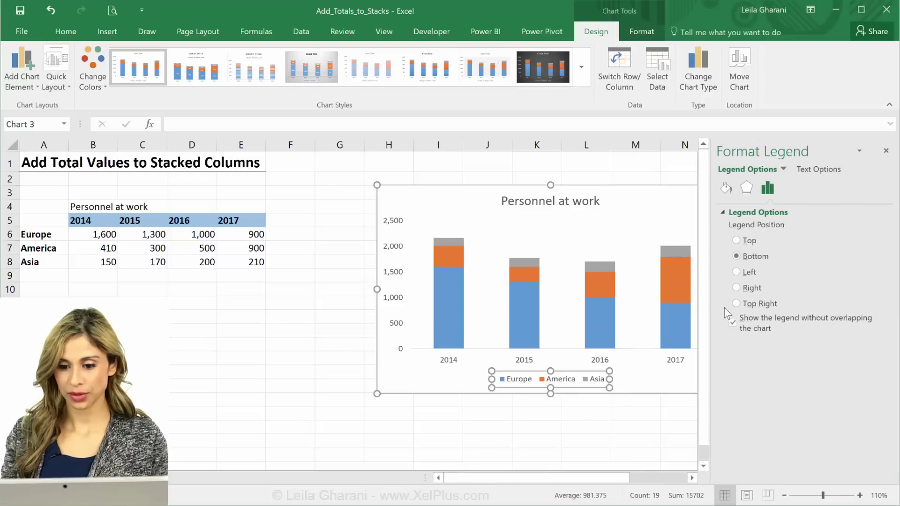
{"action": "left_click", "coordinate": [738, 239]}
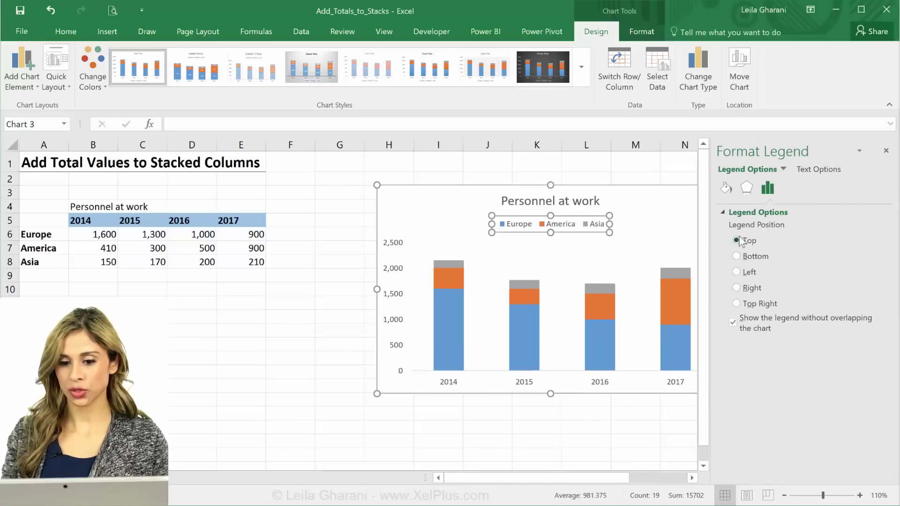
{"action": "left_click", "coordinate": [883, 152]}
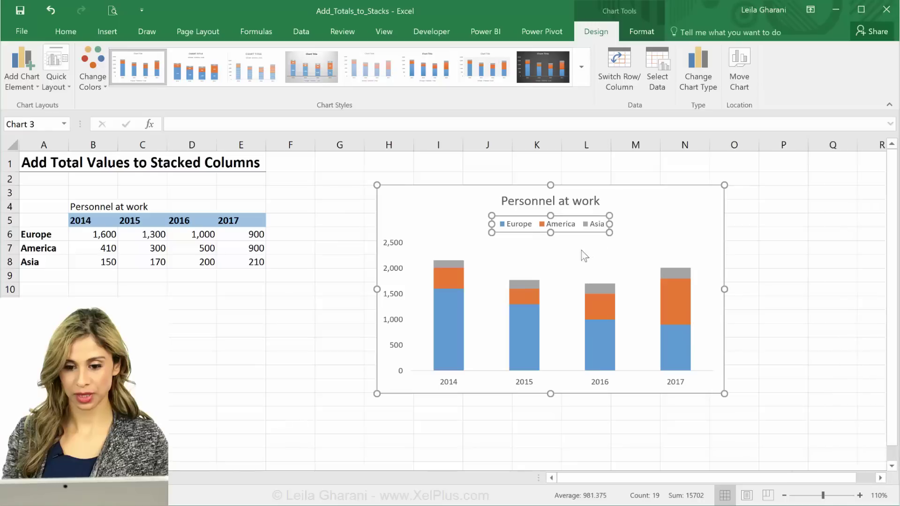
{"action": "left_click", "coordinate": [563, 262]}
{"action": "left_click_drag", "start_coordinate": [560, 242], "coordinate": [559, 236]}
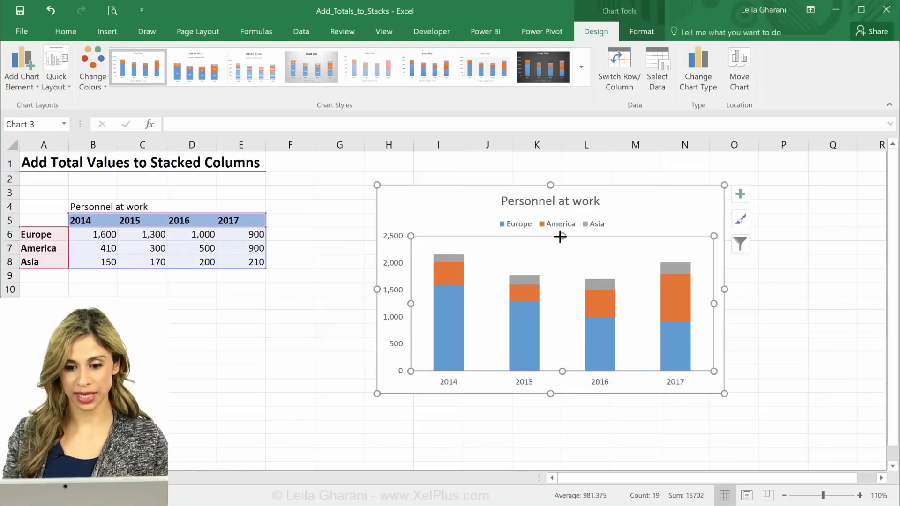
Set the Europe series gap width to 90%.
{"action": "left_click", "coordinate": [524, 337]}
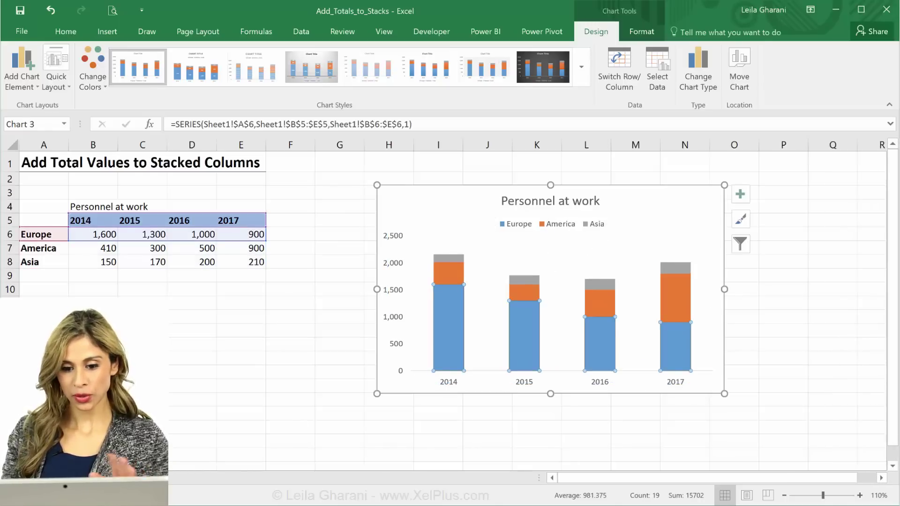
{"action": "right_click", "coordinate": [518, 334]}
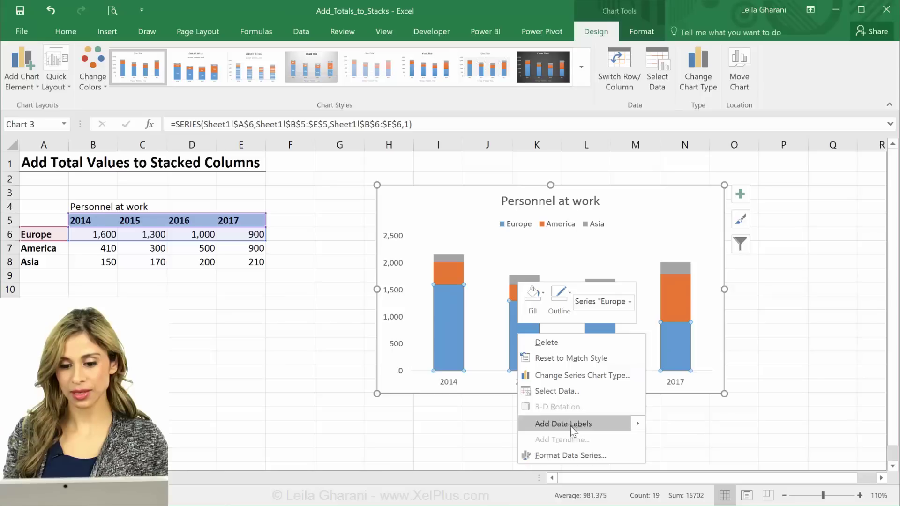
{"action": "left_click", "coordinate": [575, 455]}
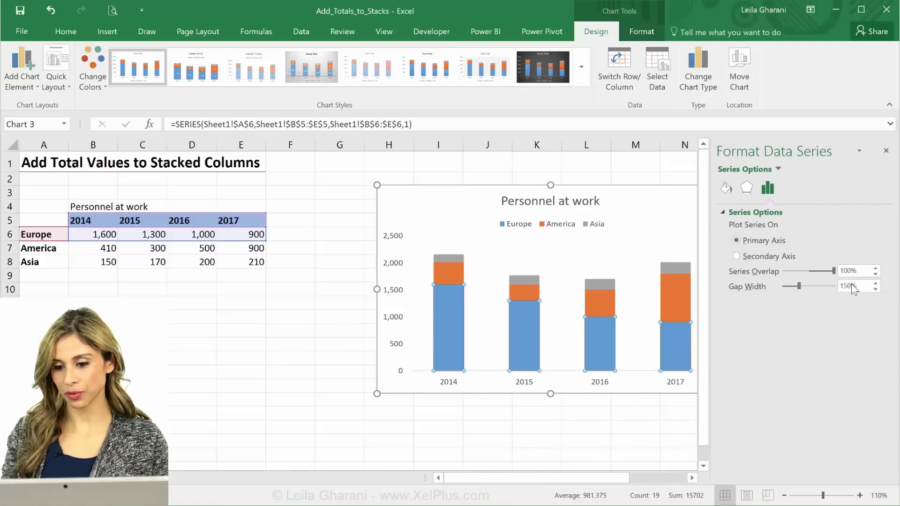
{"action": "type", "text": "90"}
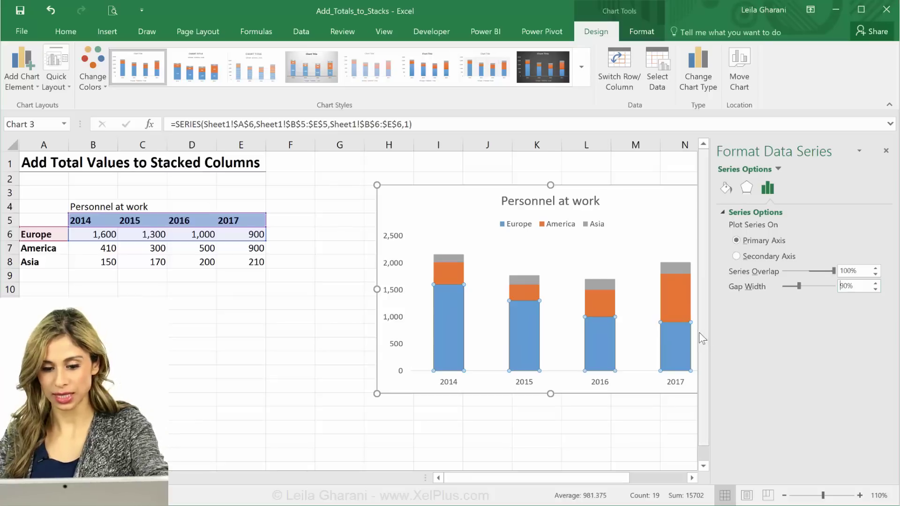
{"action": "key", "text": "Return"}
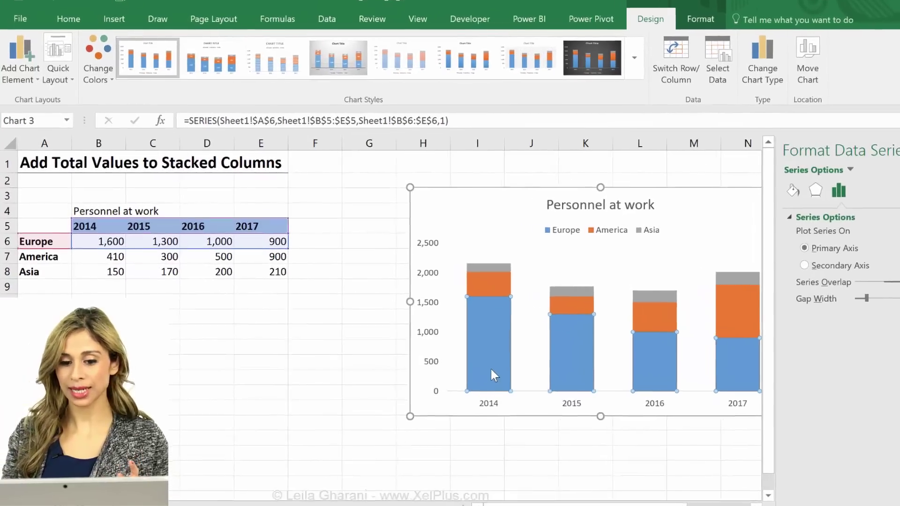
Add value data labels to the Europe, America and Asia series.
{"action": "right_click", "coordinate": [450, 351]}
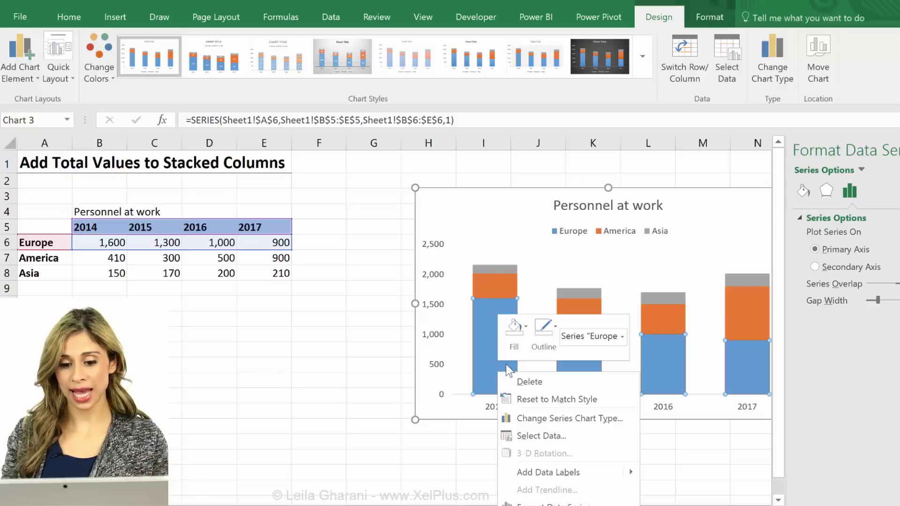
{"action": "mouse_move", "coordinate": [549, 472]}
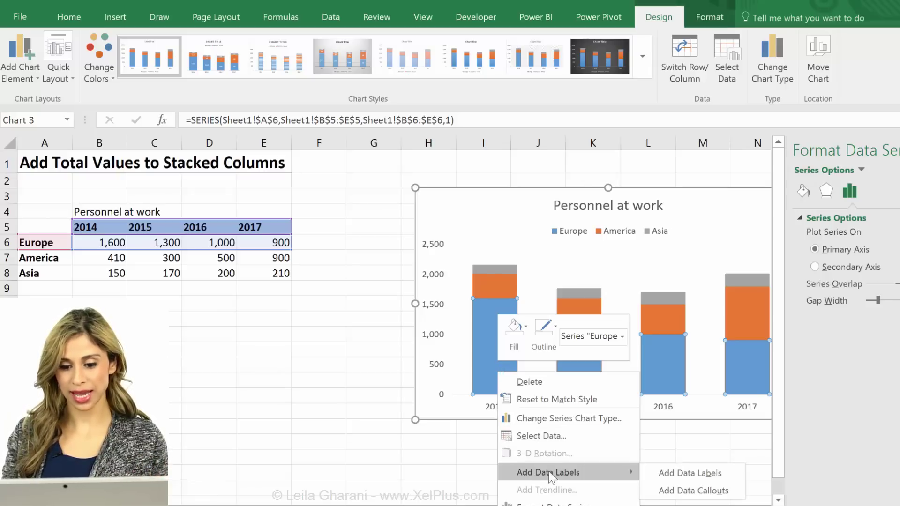
{"action": "left_click", "coordinate": [659, 466]}
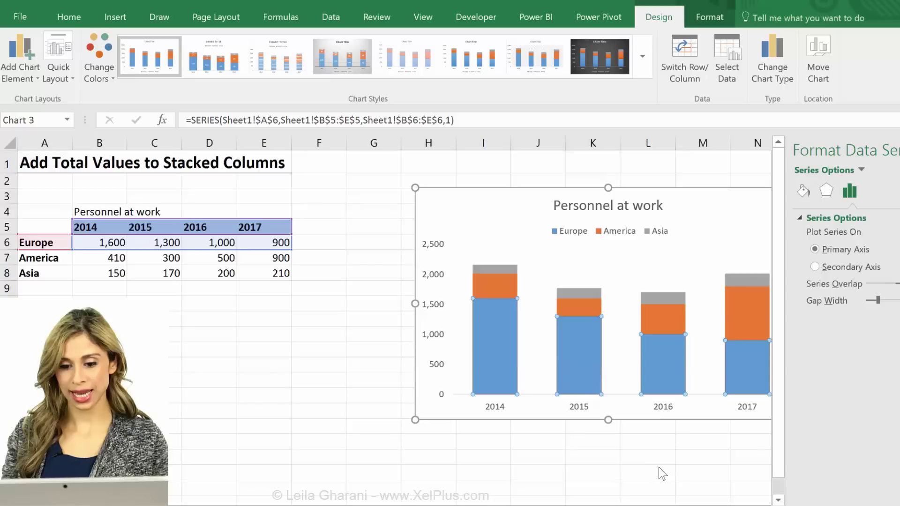
{"action": "left_click", "coordinate": [489, 282]}
{"action": "right_click", "coordinate": [490, 281]}
{"action": "mouse_move", "coordinate": [584, 381]}
{"action": "left_click", "coordinate": [675, 382]}
{"action": "left_click", "coordinate": [507, 271]}
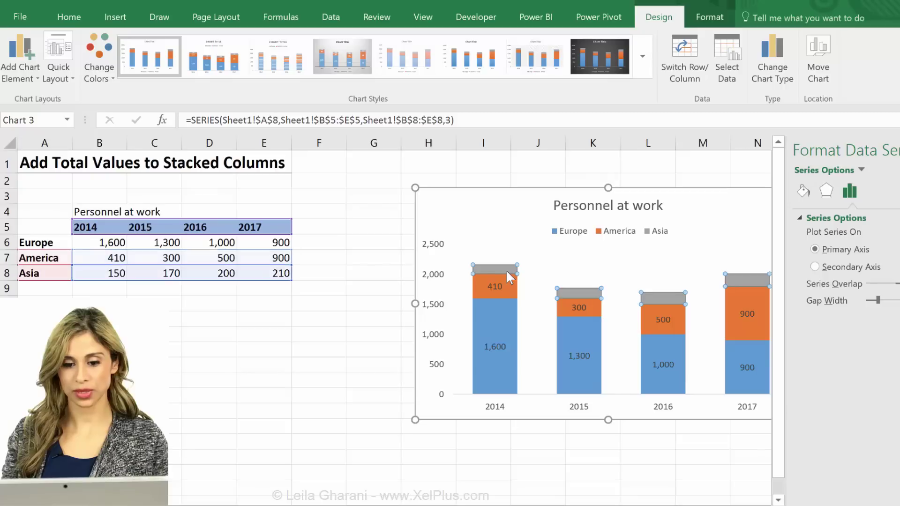
{"action": "right_click", "coordinate": [507, 272]}
{"action": "mouse_move", "coordinate": [584, 371]}
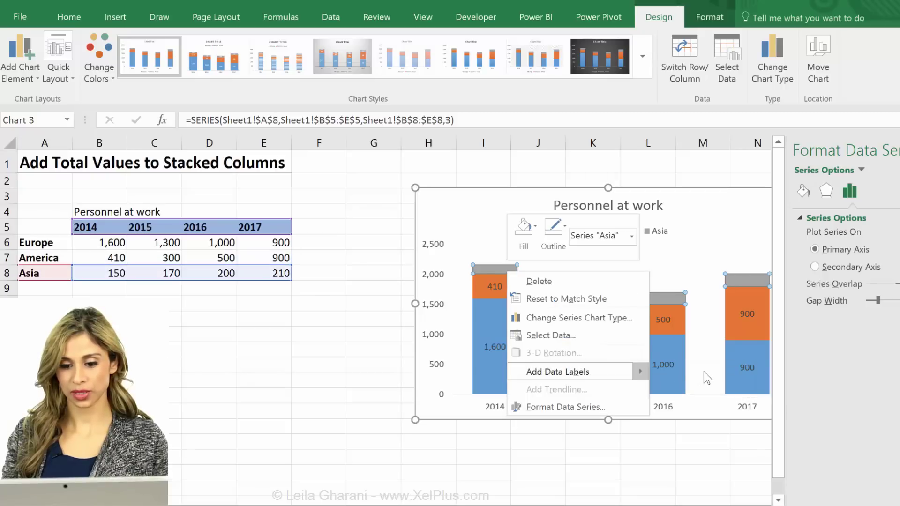
{"action": "left_click", "coordinate": [704, 371]}
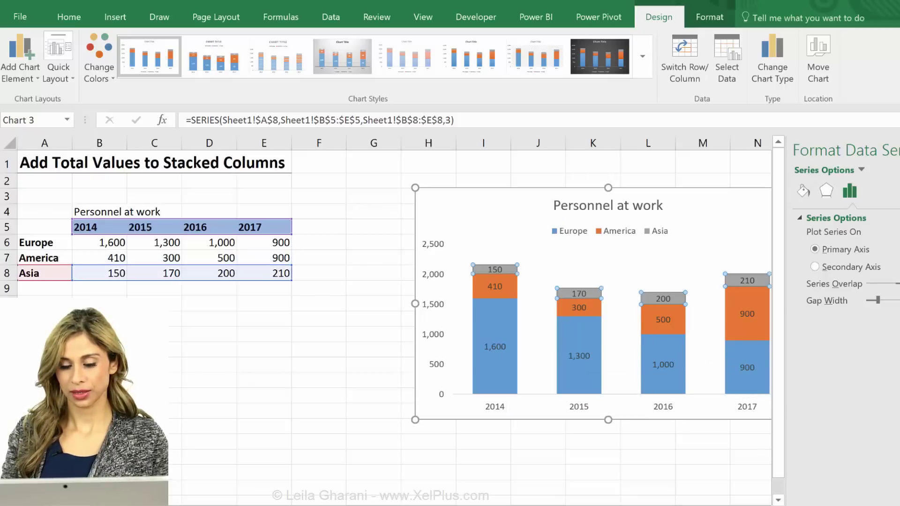
{"action": "left_click", "coordinate": [893, 150]}
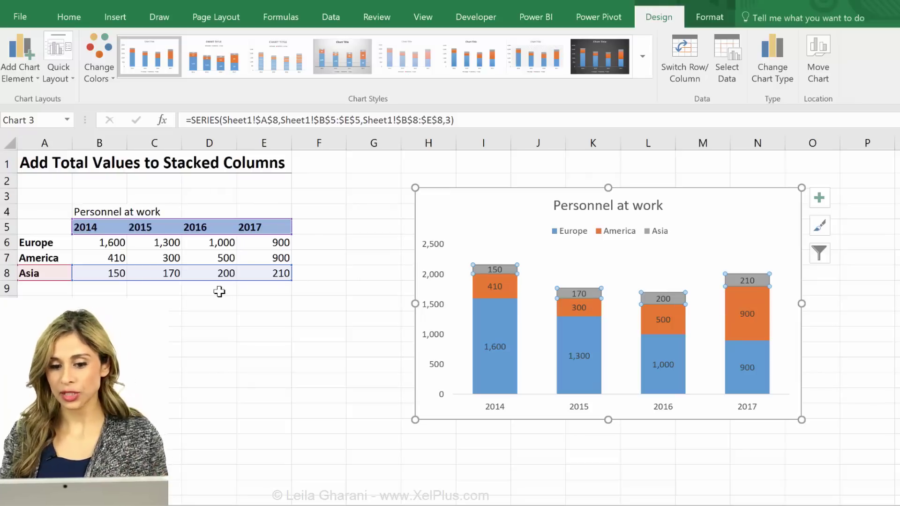
Add 'Total' in A9 with =SUM(B6:B8) in B9, filled across to E9.
{"action": "left_click", "coordinate": [67, 287]}
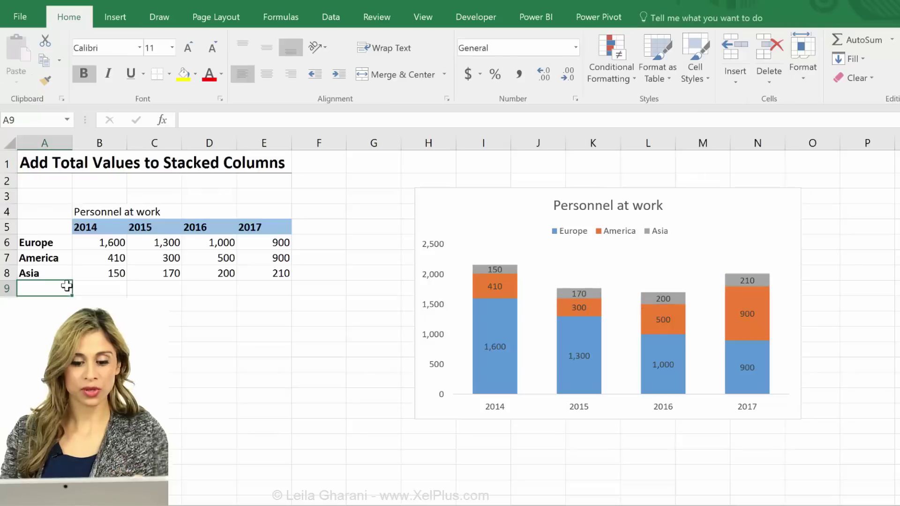
{"action": "type", "text": "Total"}
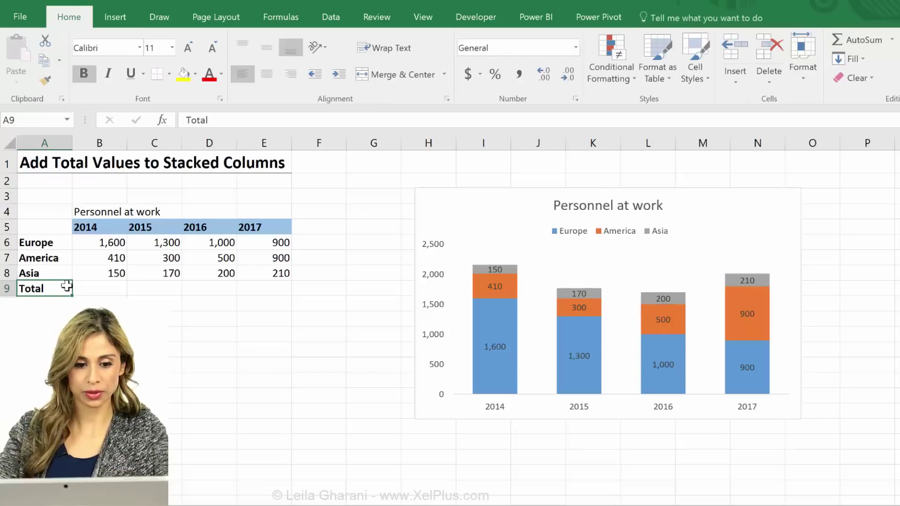
{"action": "key", "text": "Tab"}
{"action": "type", "text": "=sum("}
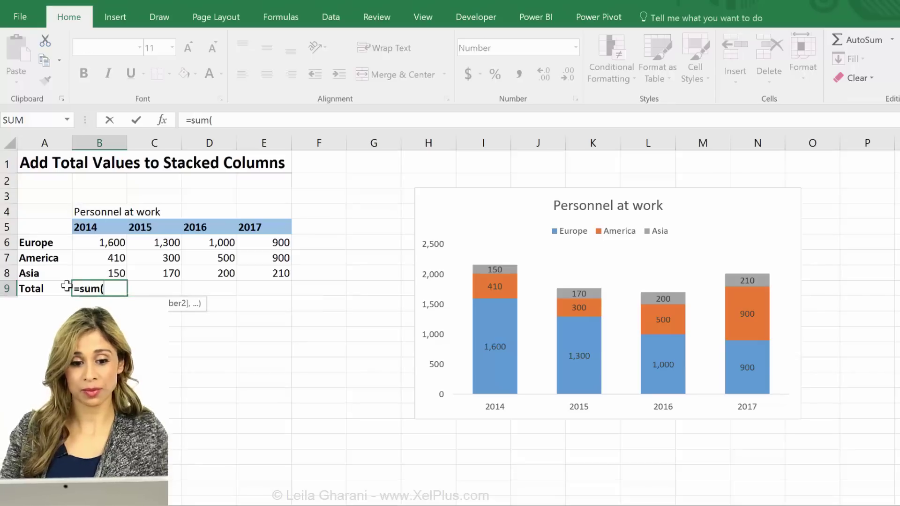
{"action": "left_click_drag", "start_coordinate": [96, 242], "coordinate": [95, 271]}
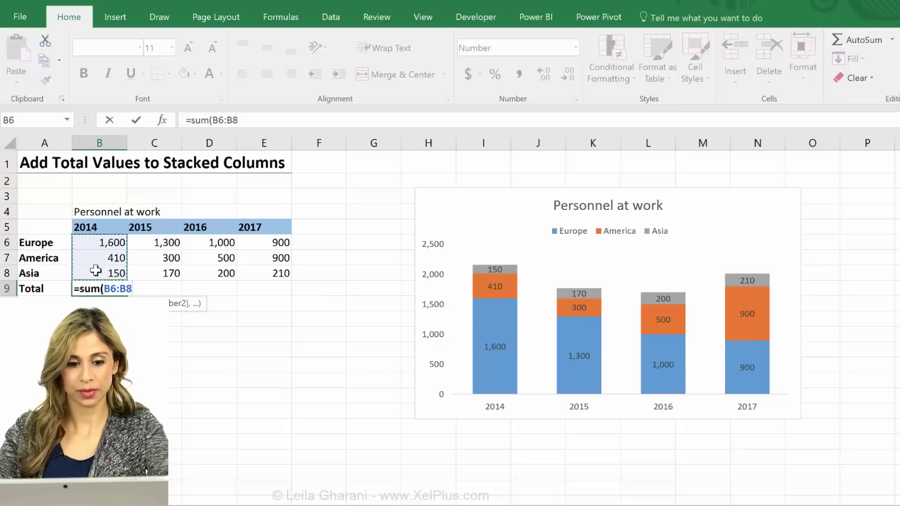
{"action": "key", "text": "ctrl+Return"}
{"action": "left_click_drag", "start_coordinate": [134, 294], "coordinate": [291, 302]}
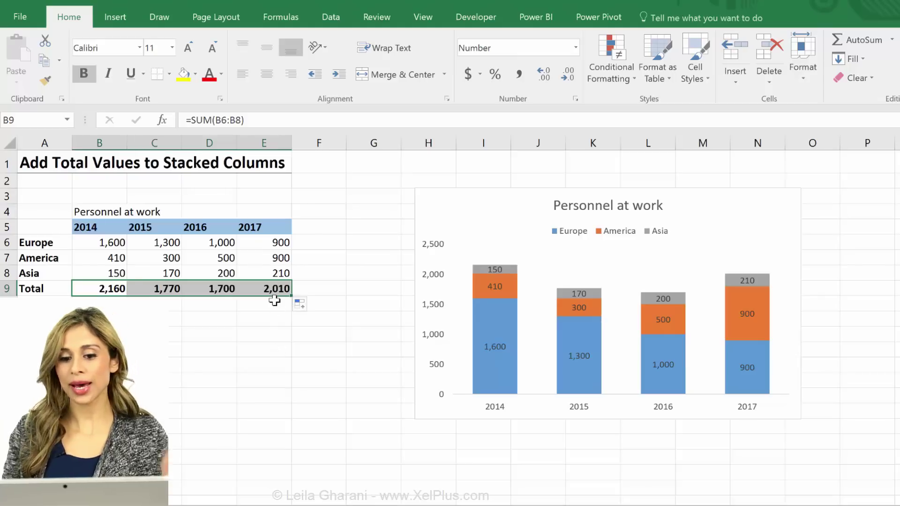
Add a chart series named from A9 with values B9:E9.
{"action": "right_click", "coordinate": [523, 264]}
{"action": "left_click", "coordinate": [566, 345]}
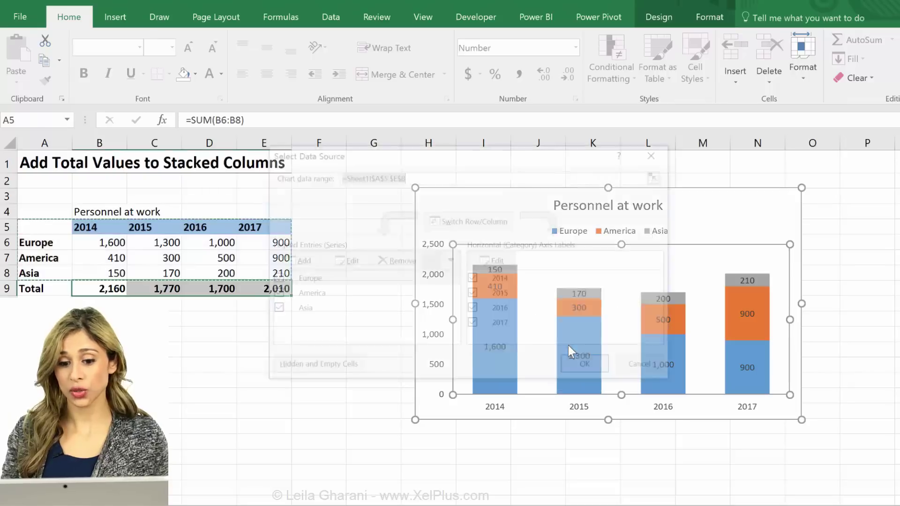
{"action": "left_click", "coordinate": [297, 260]}
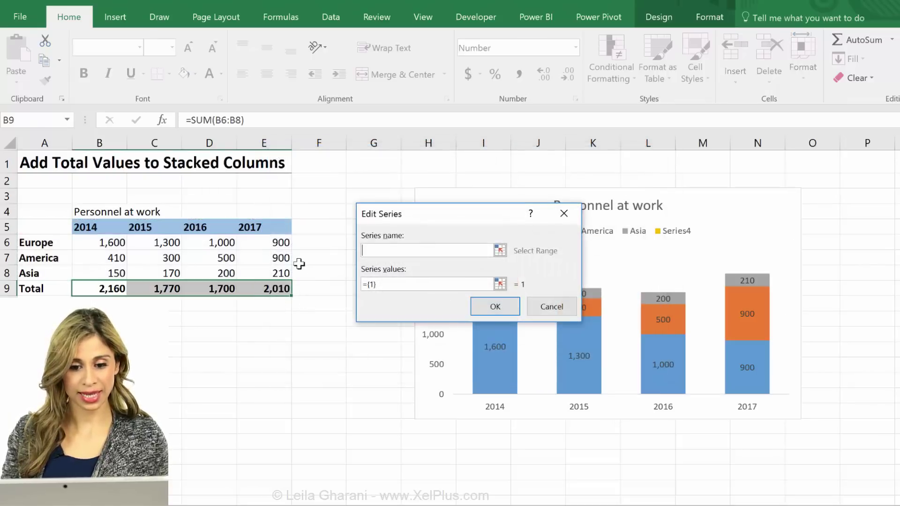
{"action": "left_click", "coordinate": [51, 292]}
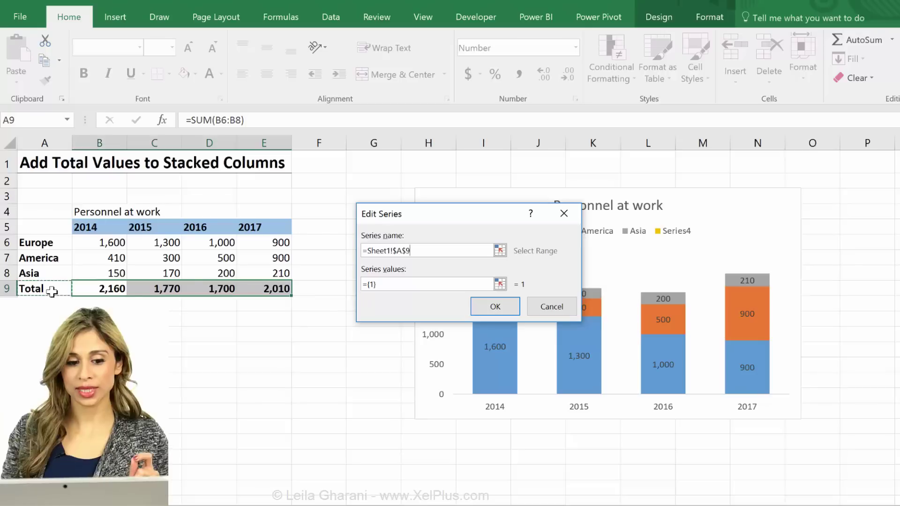
{"action": "left_click_drag", "start_coordinate": [390, 284], "coordinate": [365, 286]}
{"action": "key", "text": "BackSpace"}
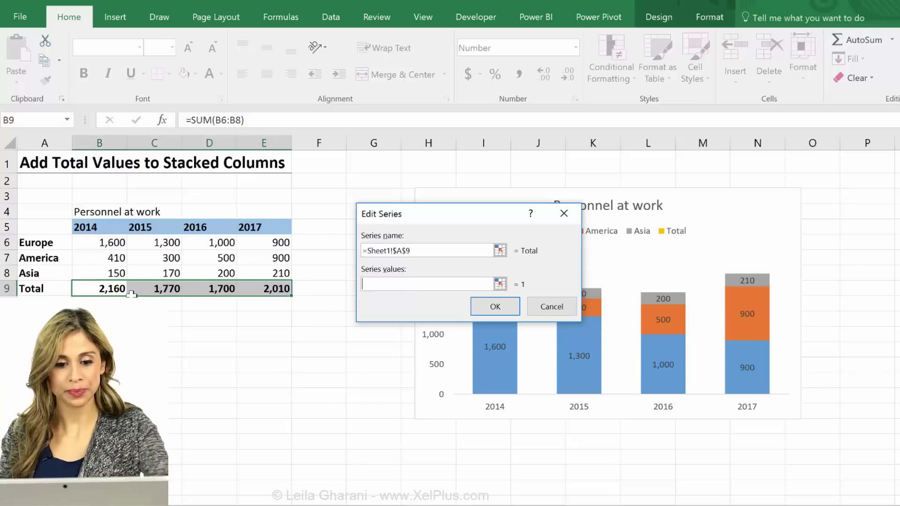
{"action": "left_click_drag", "start_coordinate": [120, 291], "coordinate": [255, 288]}
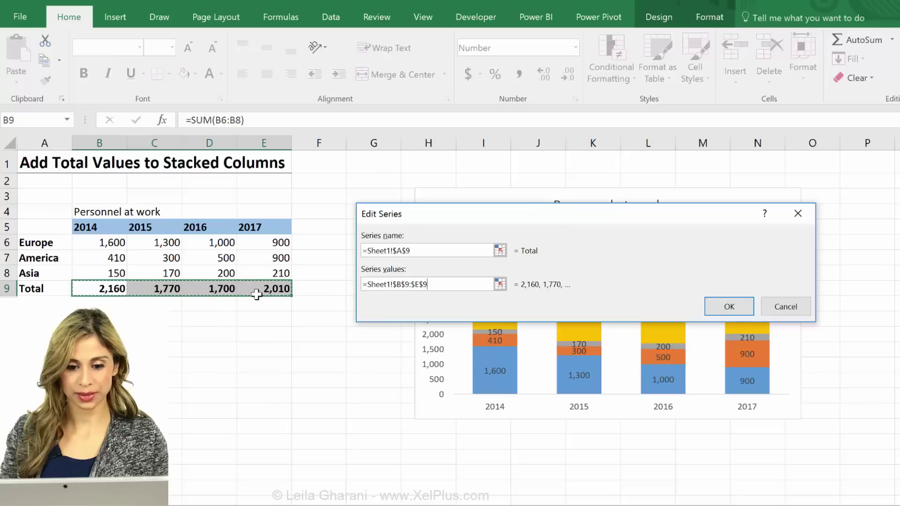
{"action": "key", "text": "Return"}
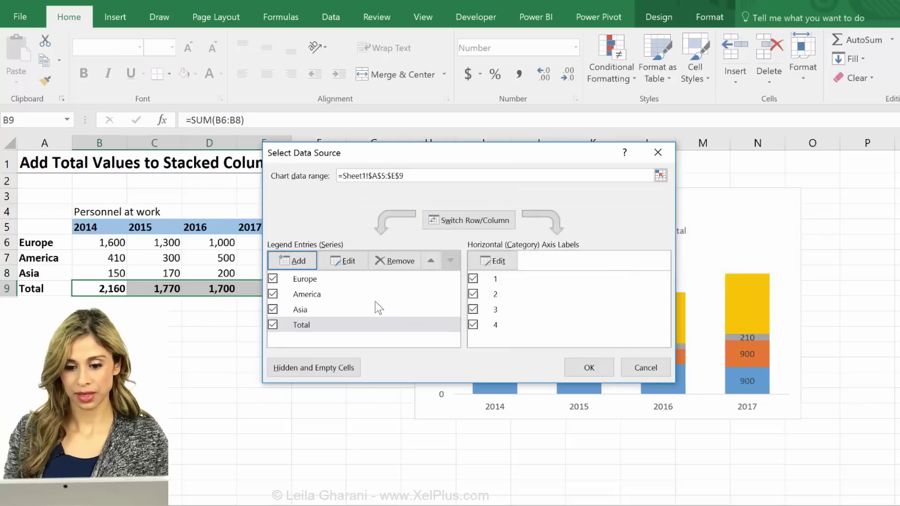
{"action": "left_click", "coordinate": [601, 365]}
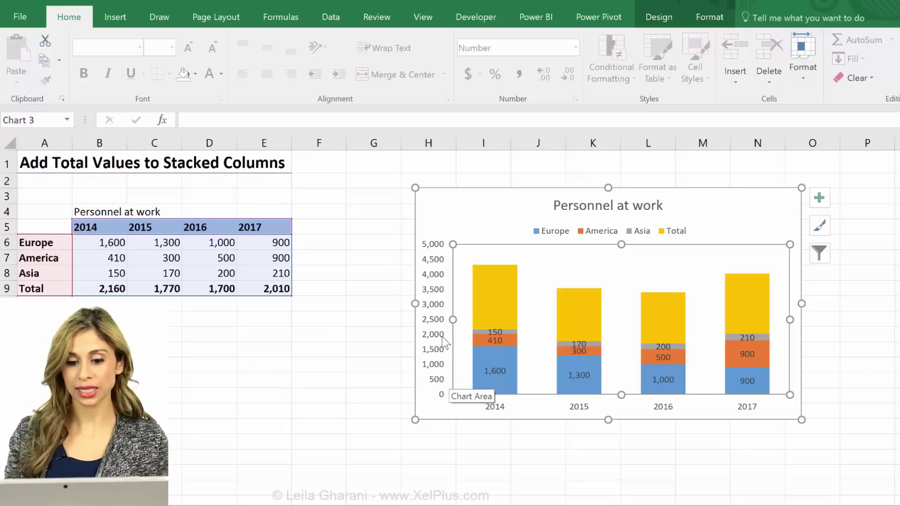
{"action": "left_click", "coordinate": [488, 316]}
Change the Total series chart type to Scatter in the combo chart settings.
{"action": "right_click", "coordinate": [488, 316]}
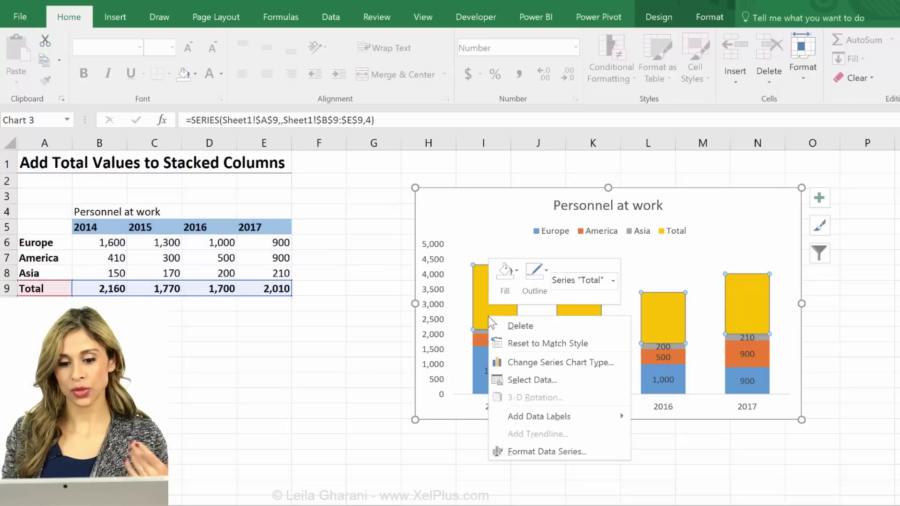
{"action": "left_click", "coordinate": [551, 369]}
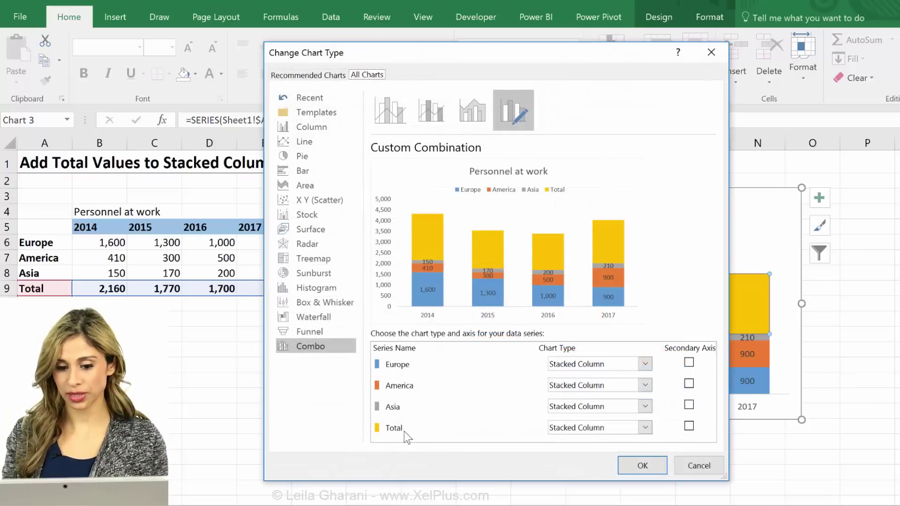
{"action": "left_click", "coordinate": [648, 428]}
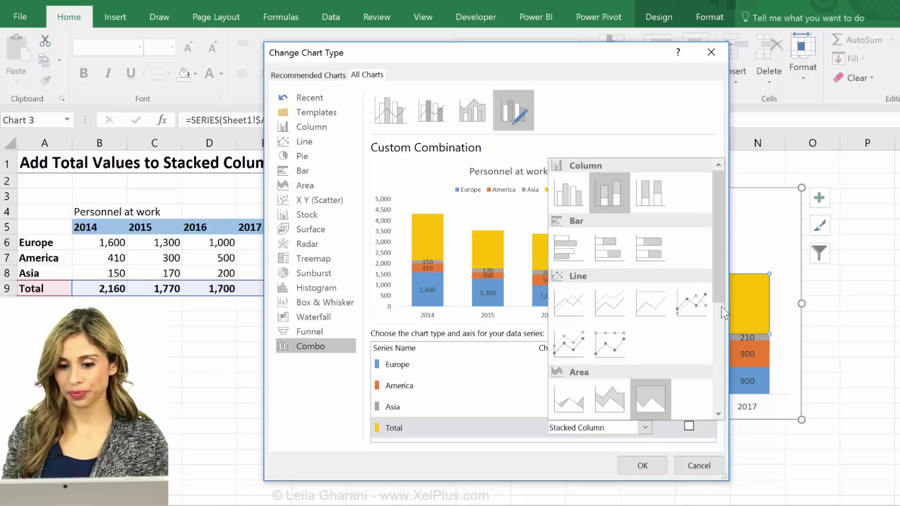
{"action": "left_click", "coordinate": [721, 326]}
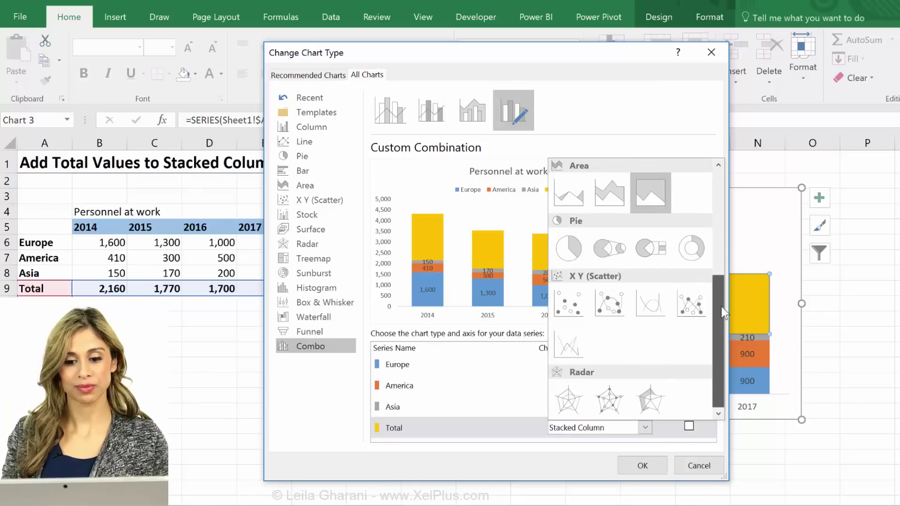
{"action": "left_click", "coordinate": [568, 303]}
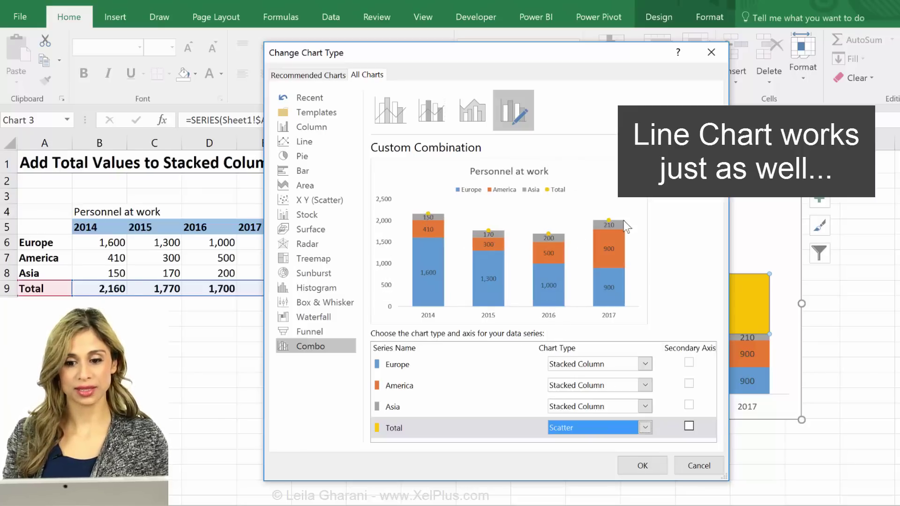
{"action": "left_click", "coordinate": [647, 467]}
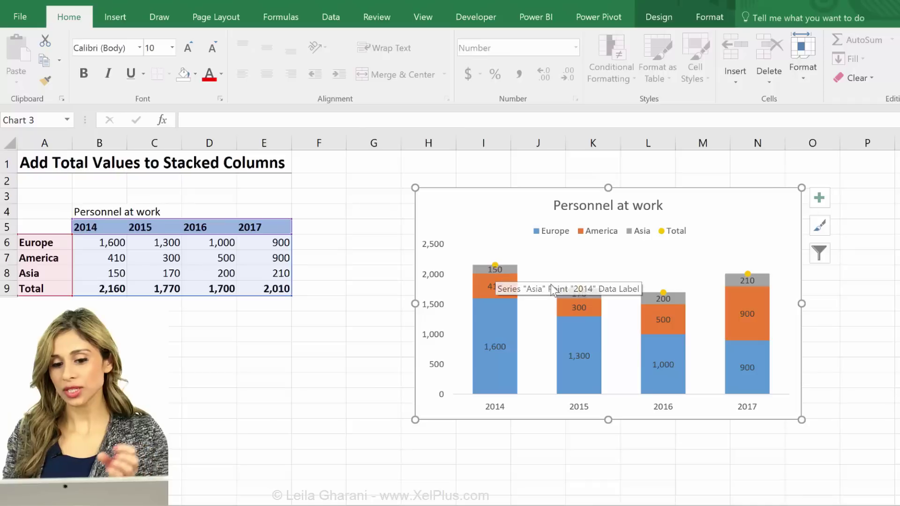
Open the Format pane from a column segment and switch it to Series 'Total'.
{"action": "left_click", "coordinate": [495, 268]}
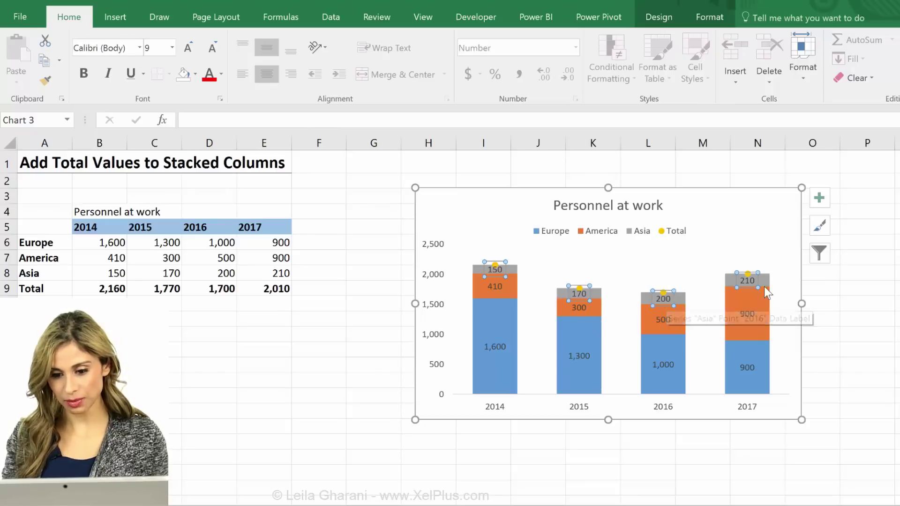
{"action": "left_click", "coordinate": [745, 305]}
{"action": "double_click", "coordinate": [745, 302]}
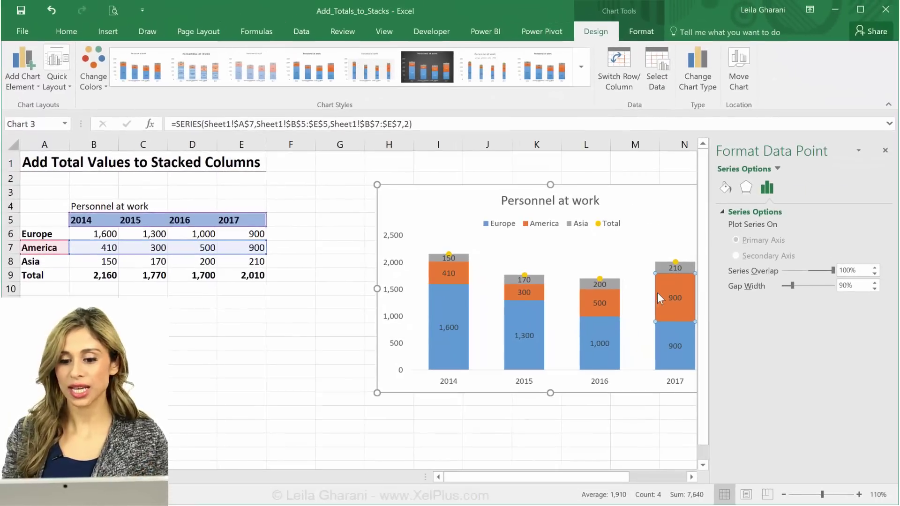
{"action": "left_click", "coordinate": [777, 169]}
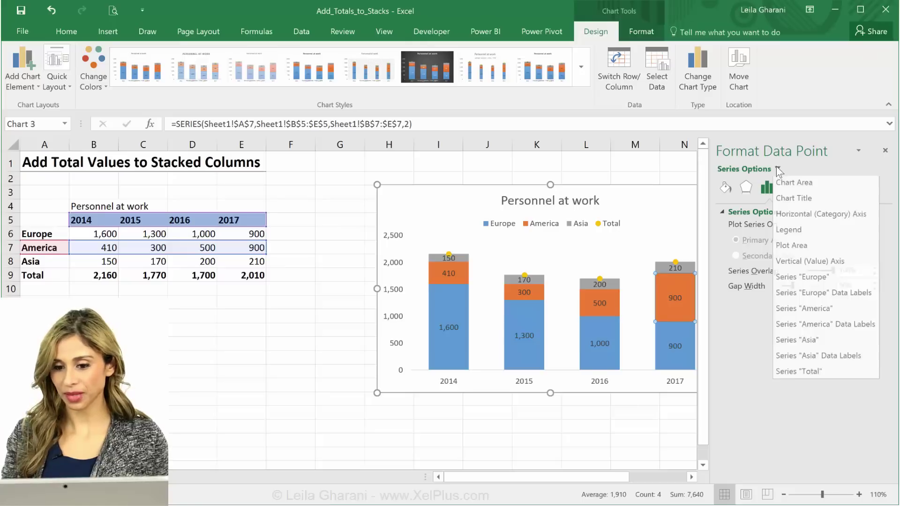
{"action": "left_click", "coordinate": [819, 373]}
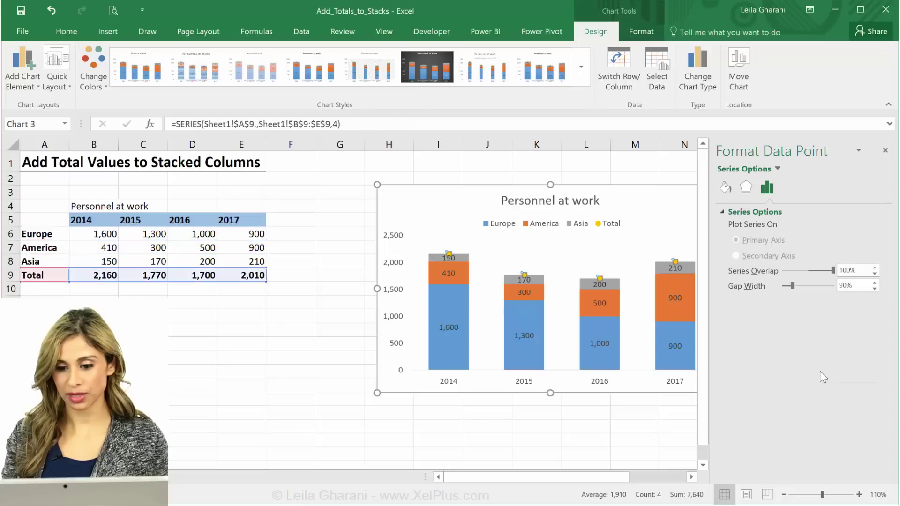
Add data labels to the Total series with label position Above.
{"action": "right_click", "coordinate": [675, 260]}
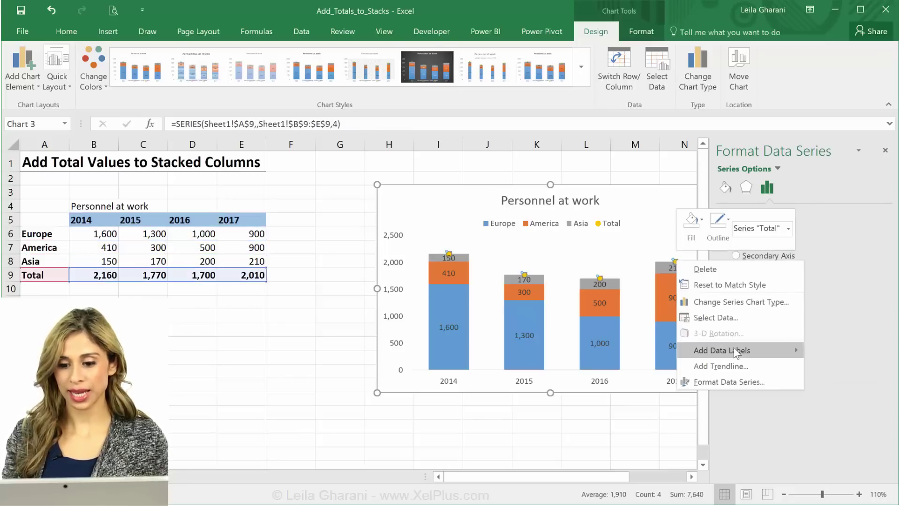
{"action": "mouse_move", "coordinate": [730, 350]}
{"action": "left_click", "coordinate": [652, 351]}
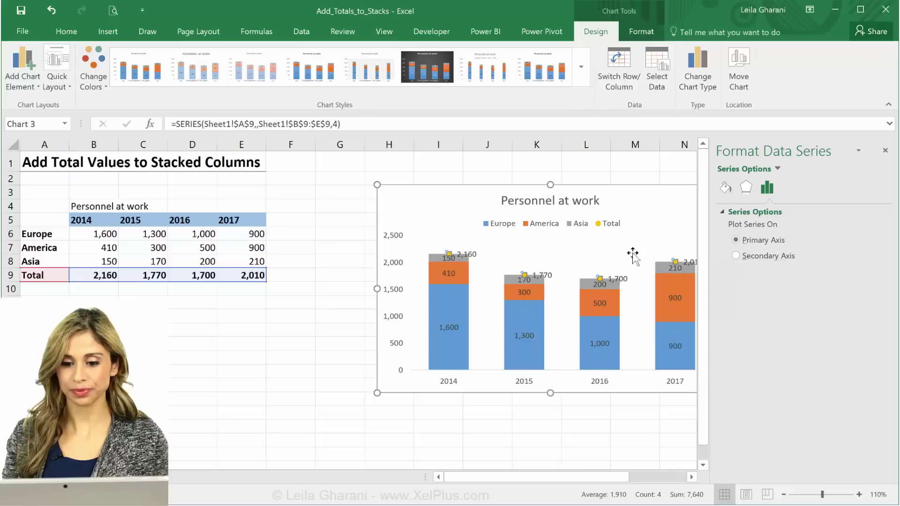
{"action": "left_click", "coordinate": [618, 278]}
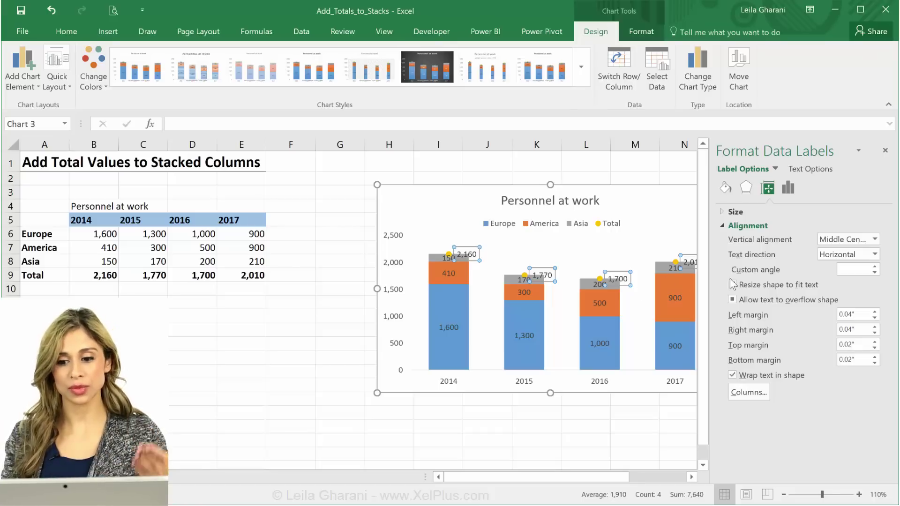
{"action": "left_click", "coordinate": [789, 189]}
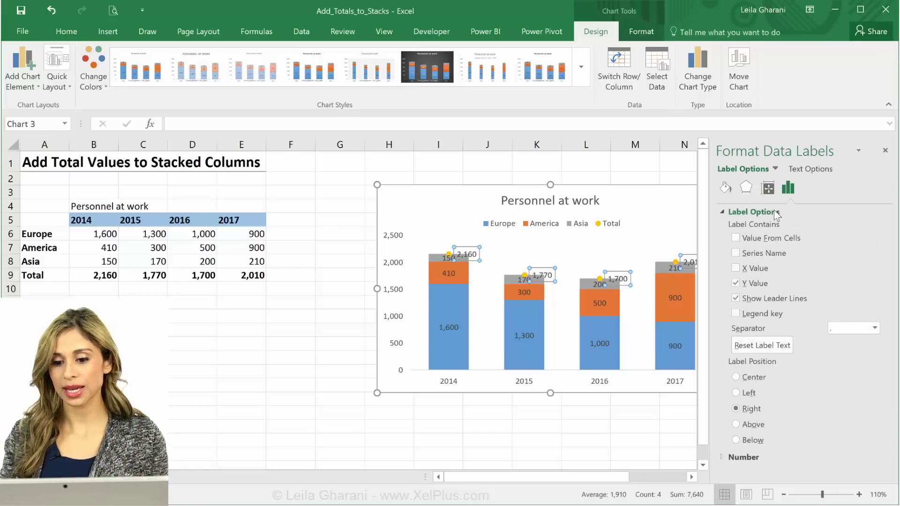
{"action": "left_click", "coordinate": [736, 424]}
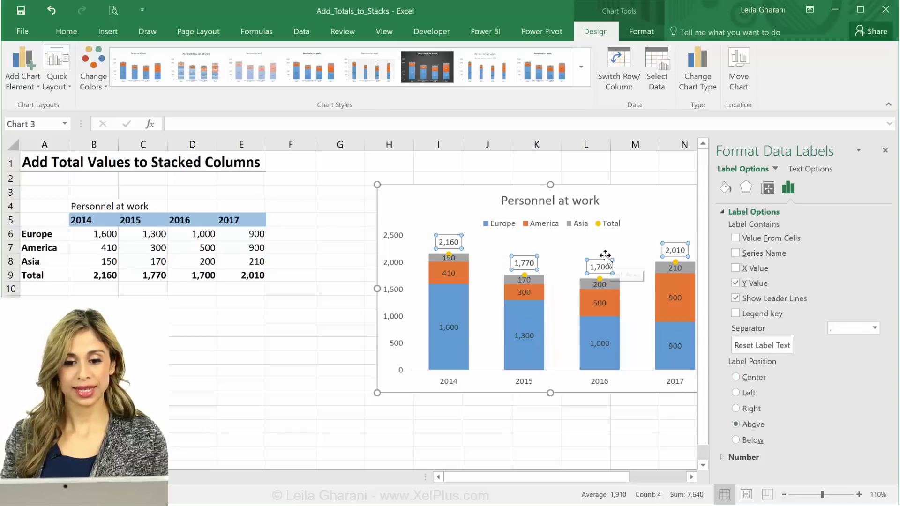
Make the total labels bold at 10.5 pt and delete the vertical value axis.
{"action": "left_click", "coordinate": [67, 34]}
{"action": "left_click", "coordinate": [79, 84]}
{"action": "left_click", "coordinate": [178, 58]}
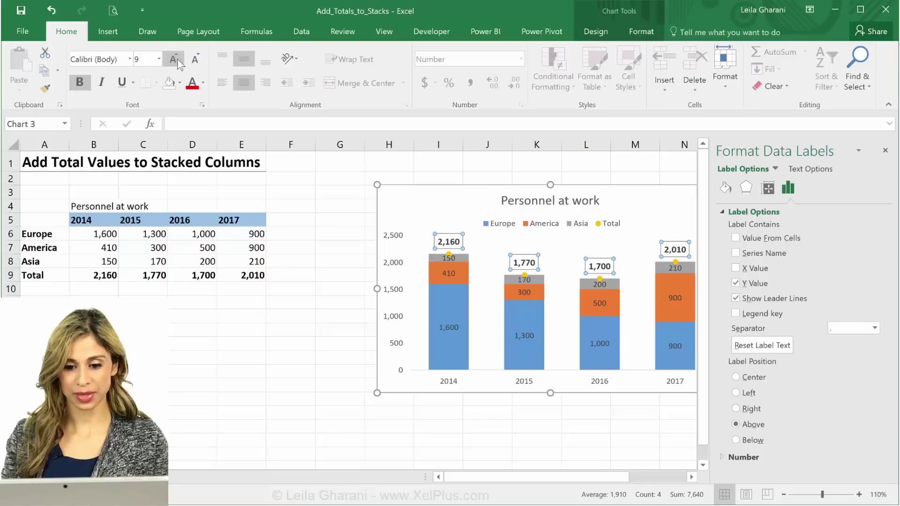
{"action": "left_click", "coordinate": [177, 58]}
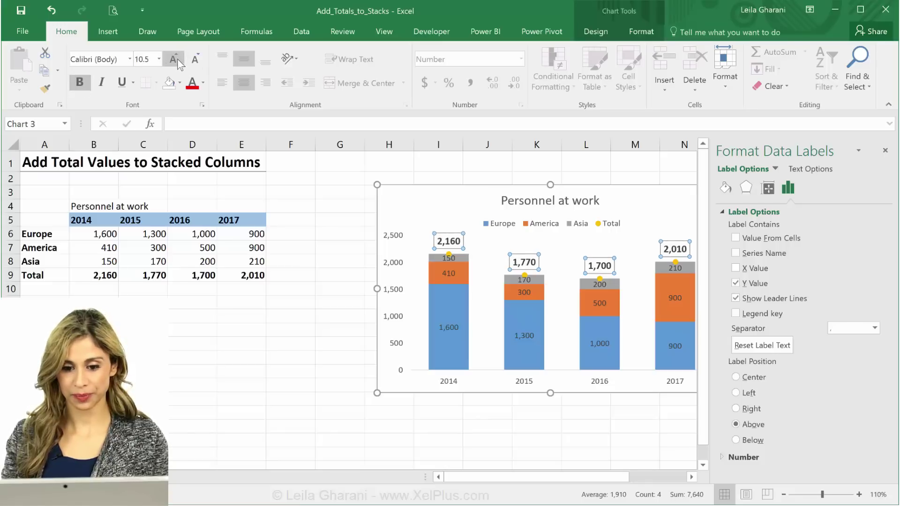
{"action": "left_click", "coordinate": [397, 270]}
{"action": "key", "text": "Delete"}
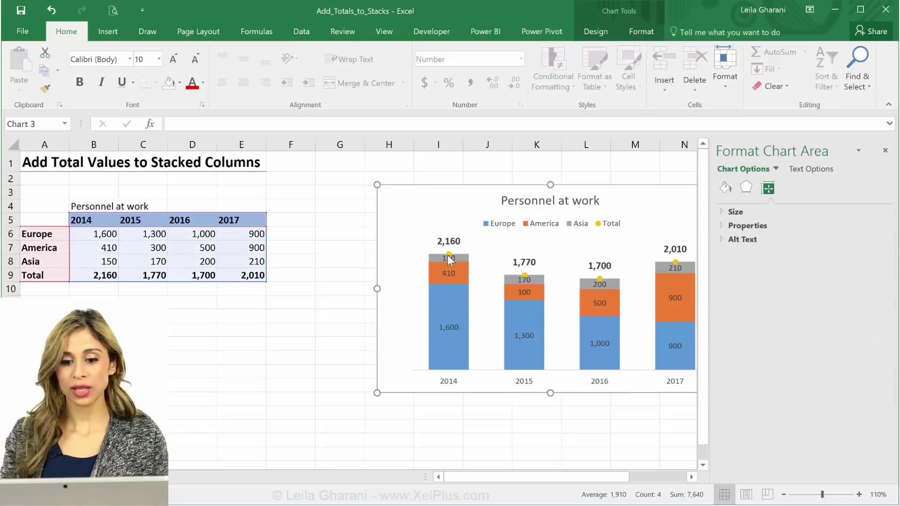
Set the Total series shape fill to No Fill and its outline to No Outline.
{"action": "left_click", "coordinate": [450, 258]}
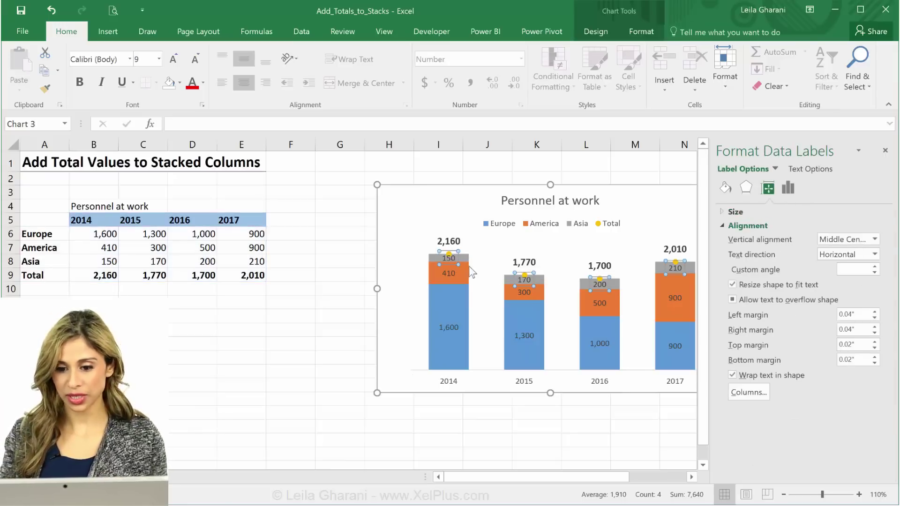
{"action": "left_click", "coordinate": [775, 169]}
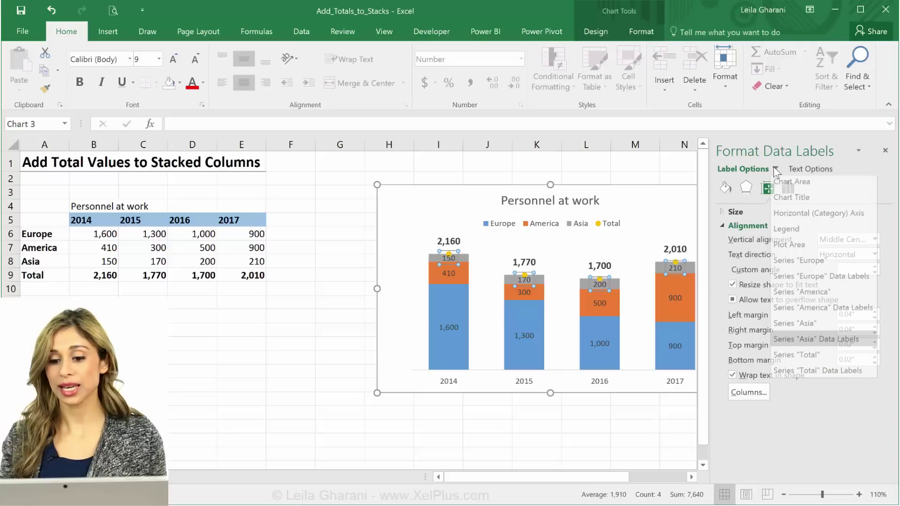
{"action": "left_click", "coordinate": [829, 356]}
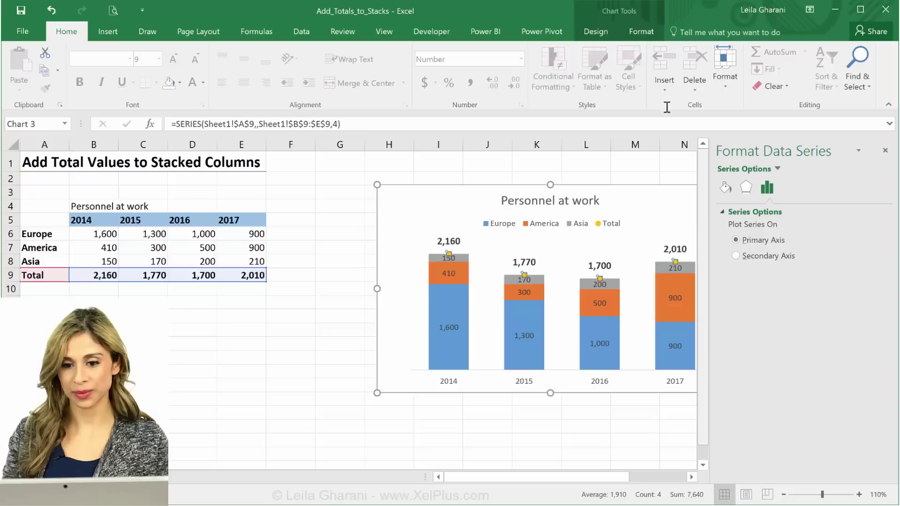
{"action": "left_click", "coordinate": [640, 31]}
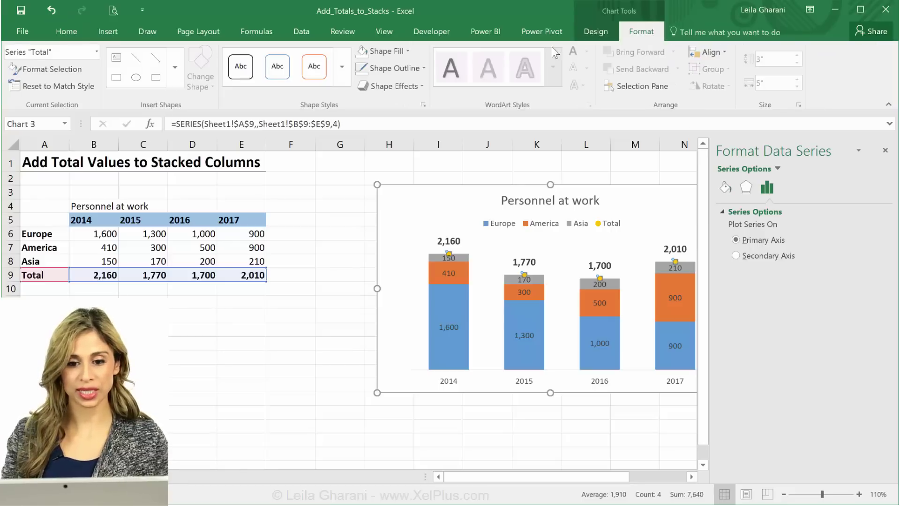
{"action": "left_click", "coordinate": [407, 51]}
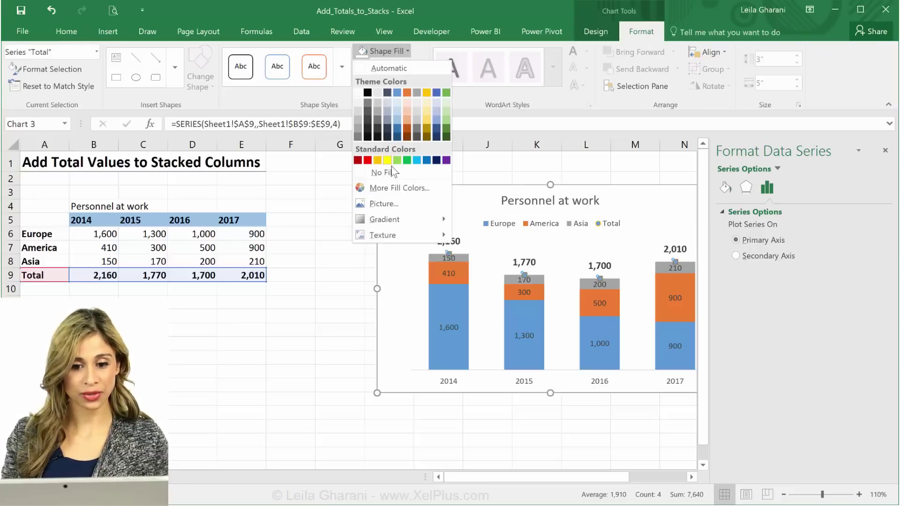
{"action": "left_click", "coordinate": [392, 169]}
{"action": "left_click", "coordinate": [394, 68]}
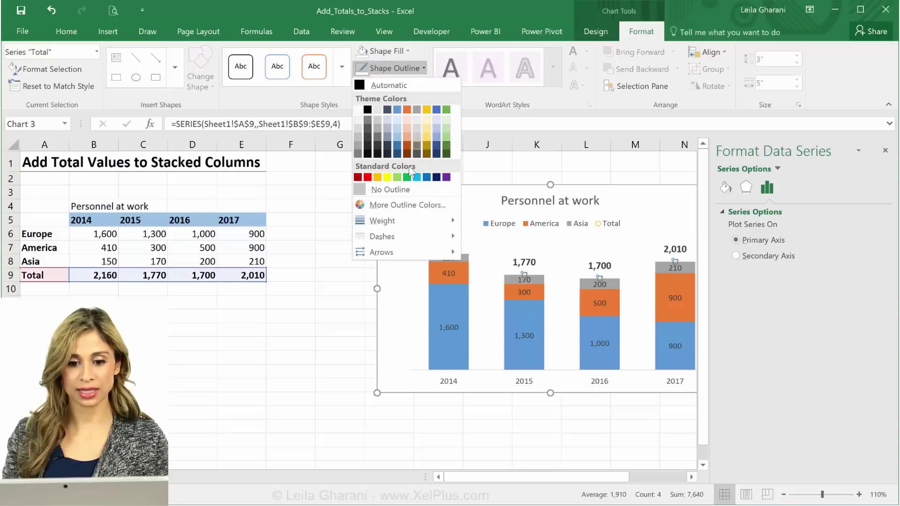
{"action": "left_click", "coordinate": [404, 191]}
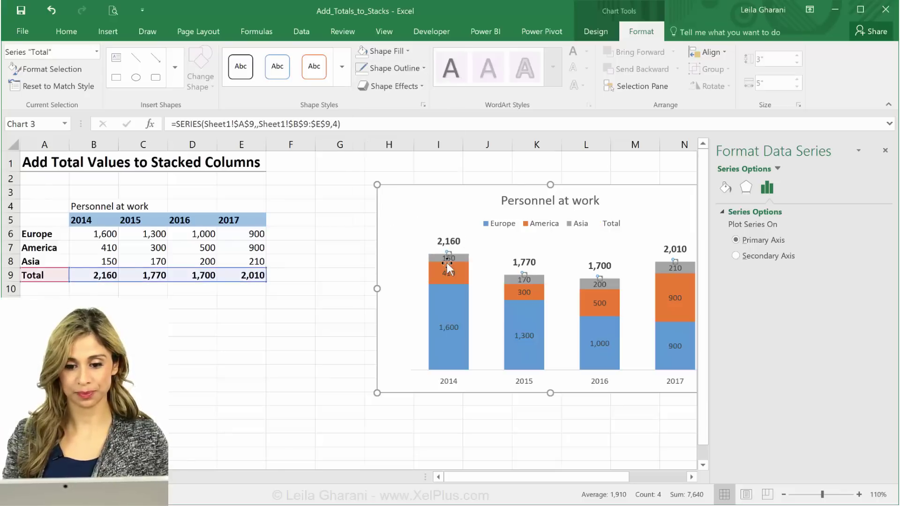
{"action": "left_click", "coordinate": [342, 370]}
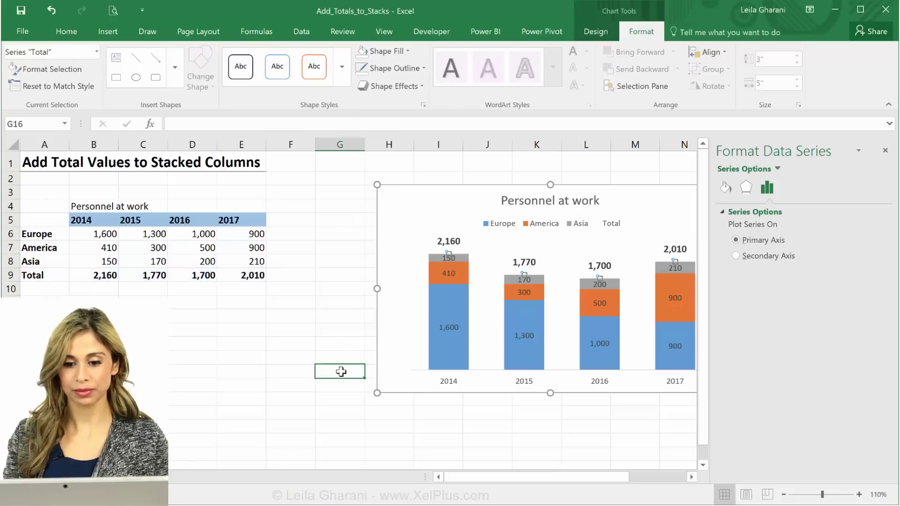
{"action": "left_click", "coordinate": [885, 150]}
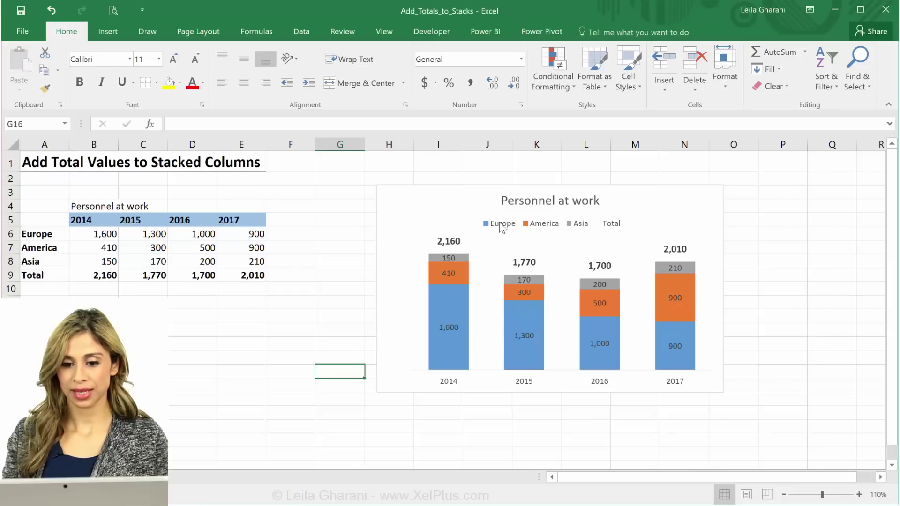
Delete the Total legend entry, leaving only Europe, America and Asia in the legend.
{"action": "left_click", "coordinate": [617, 225]}
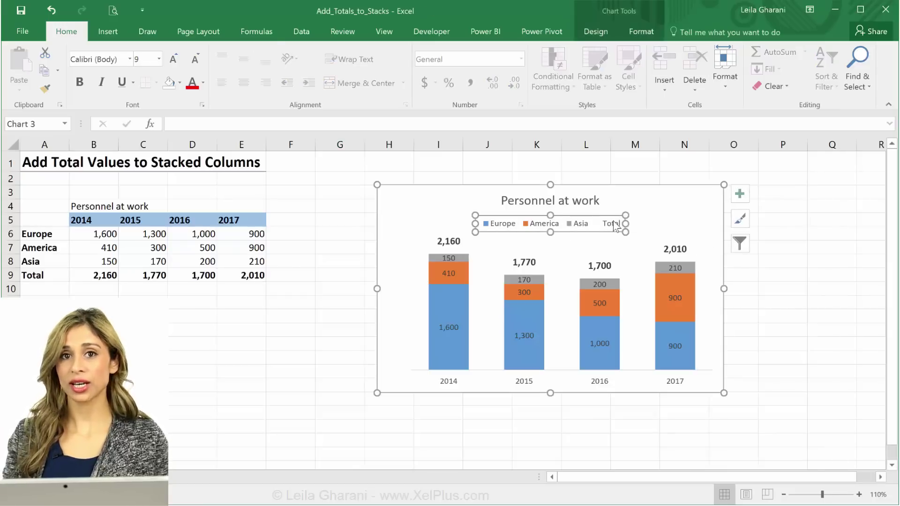
{"action": "left_click", "coordinate": [617, 227]}
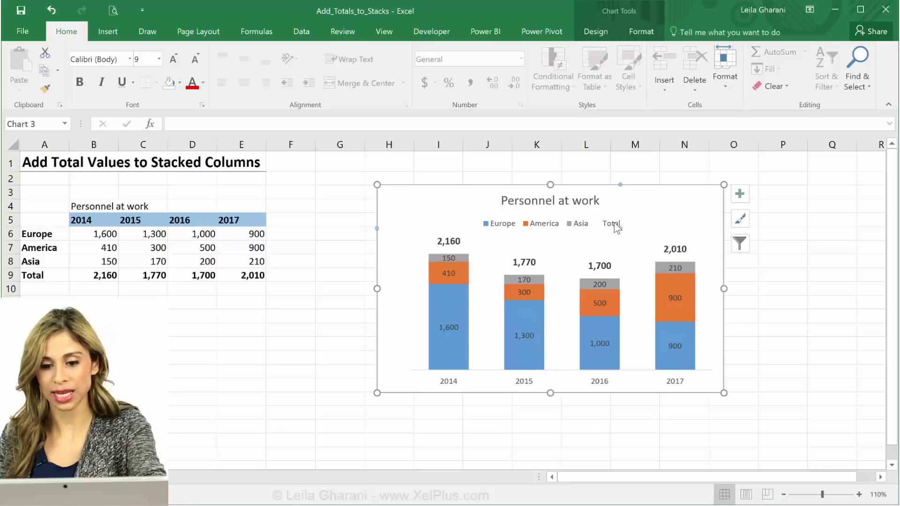
{"action": "key", "text": "Delete"}
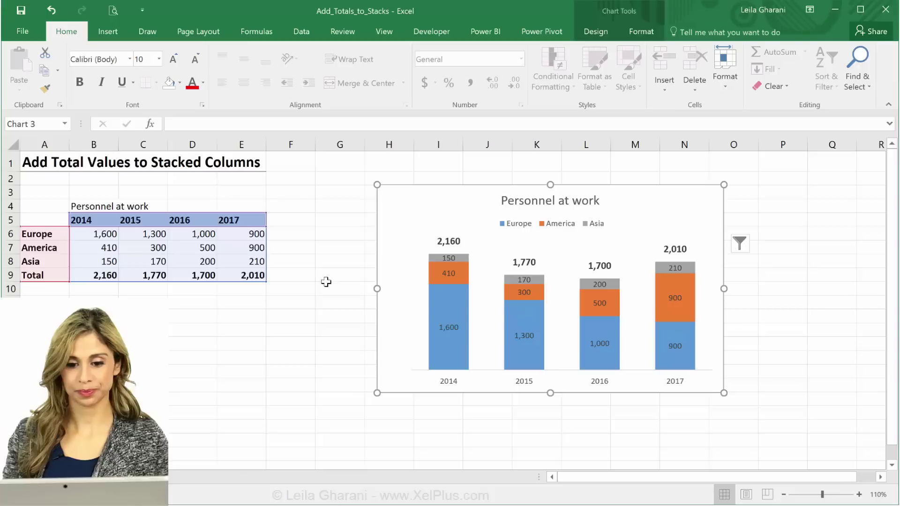
{"action": "left_click", "coordinate": [326, 281]}
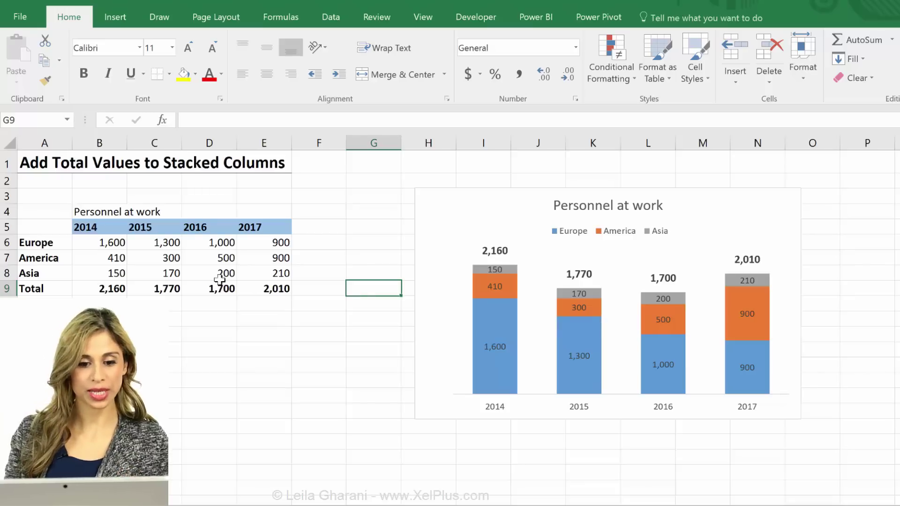
Change E7 from 900 to 500 so the chart's 2017 total label reads 1,610.
{"action": "left_click", "coordinate": [259, 254]}
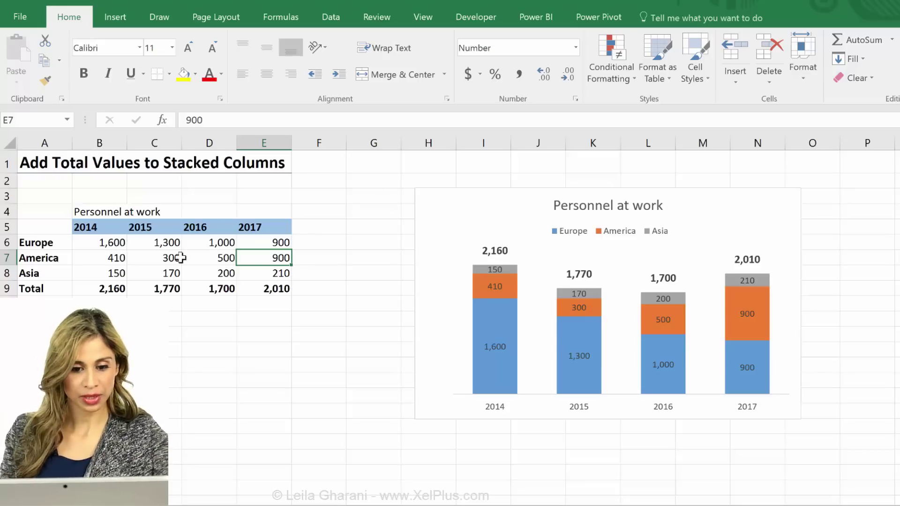
{"action": "type", "text": "500"}
{"action": "key", "text": "ctrl+Return"}
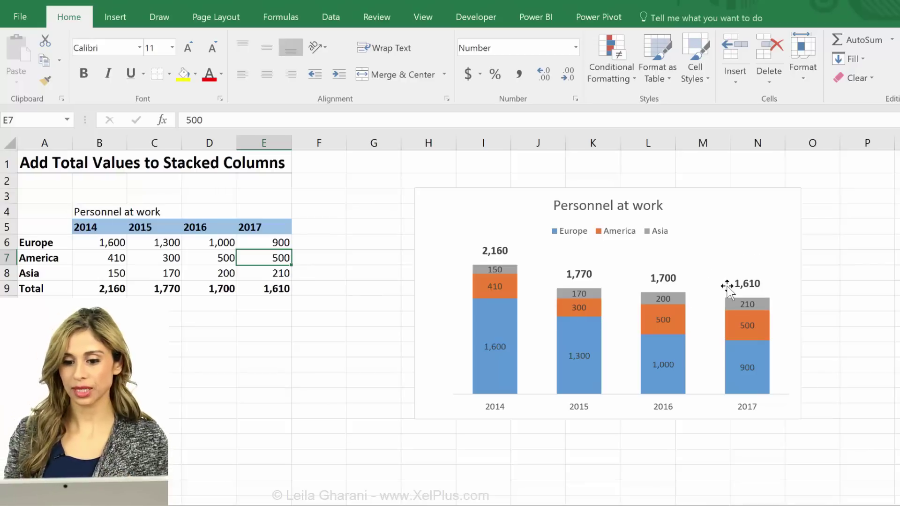
{"action": "mouse_move", "coordinate": [746, 334]}
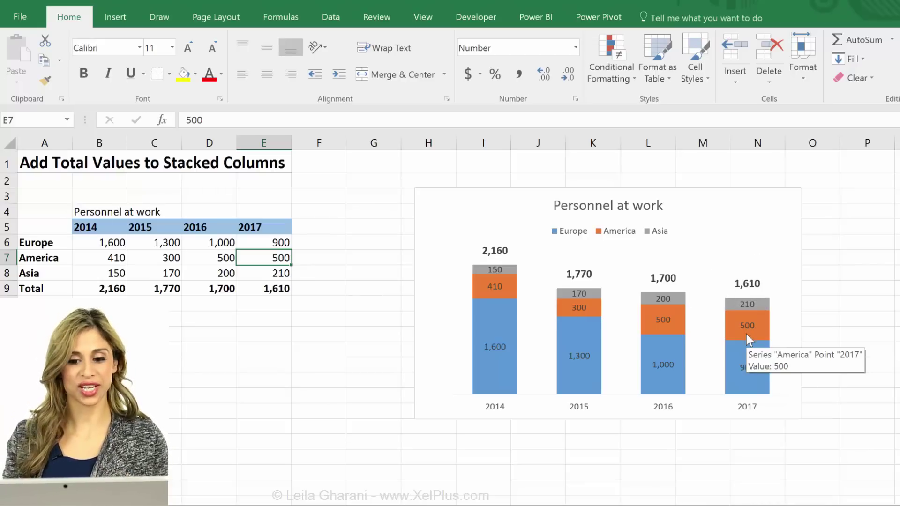